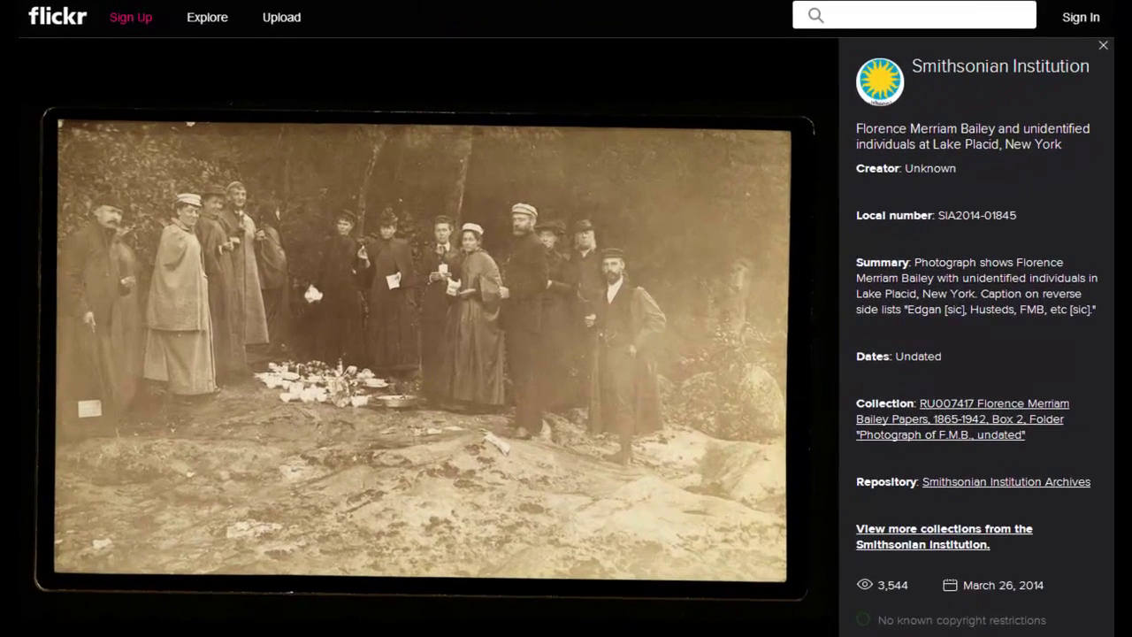
# Return to the 'Edit Page ‹ Instructional Design — WordPress' tab from the Flickr photo page
pyautogui.click(199, 11)
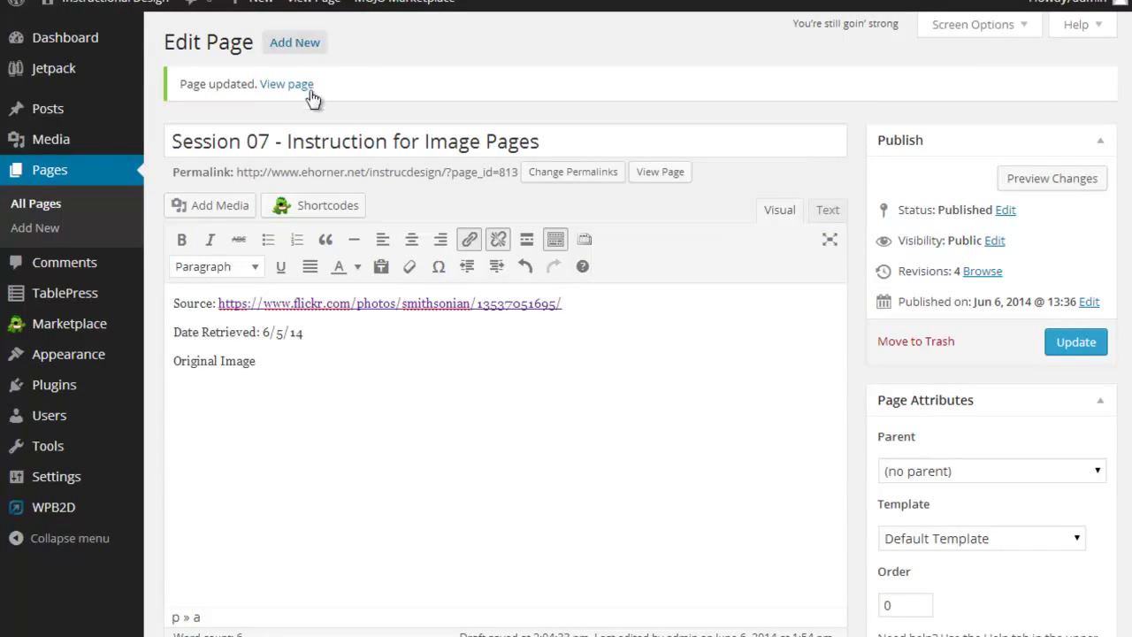
# Insert a horizontal line after 'Date Retrieved: 6/5/14', above the 'Original Image' caption
pyautogui.moveTo(205, 139)
pyautogui.click(331, 334)
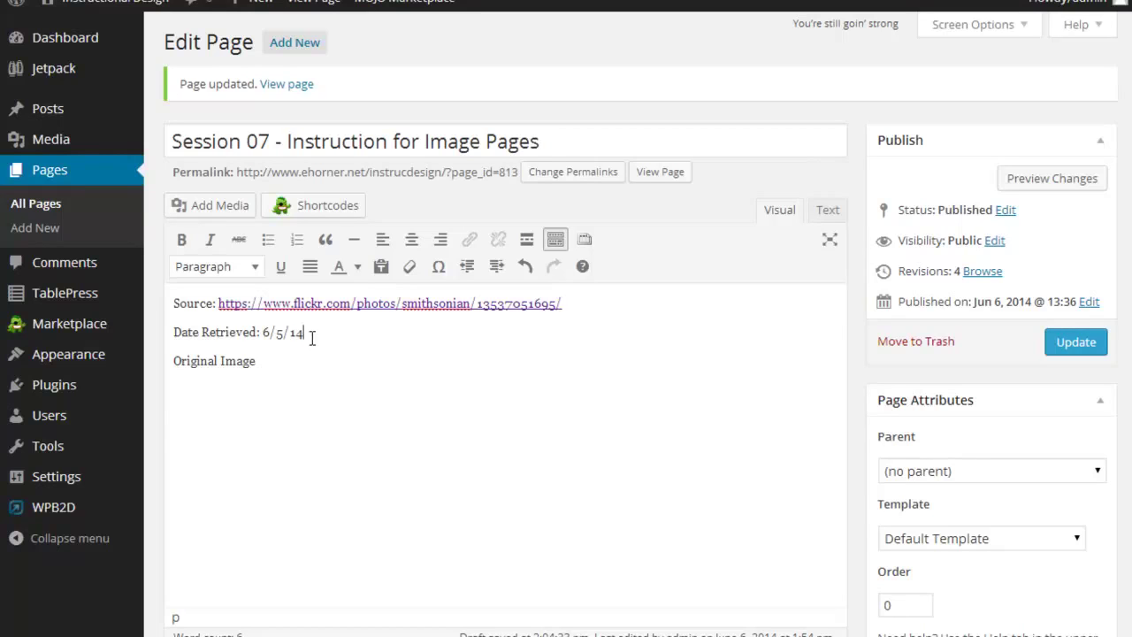
pyautogui.moveTo(277, 331); pyautogui.dragTo(172, 303)
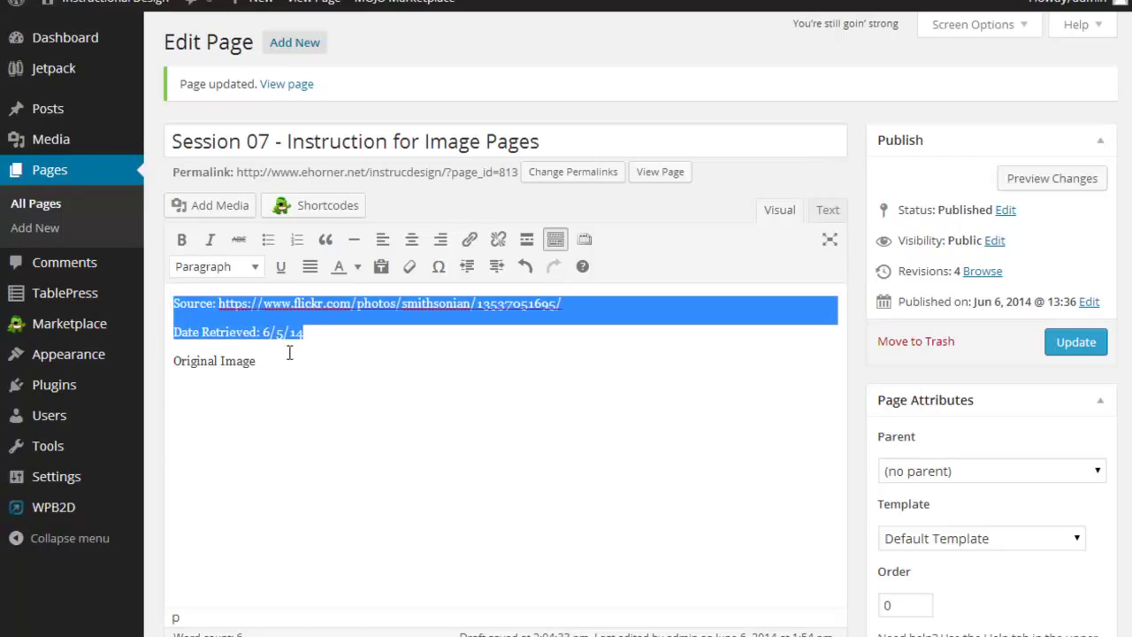
pyautogui.click(337, 335)
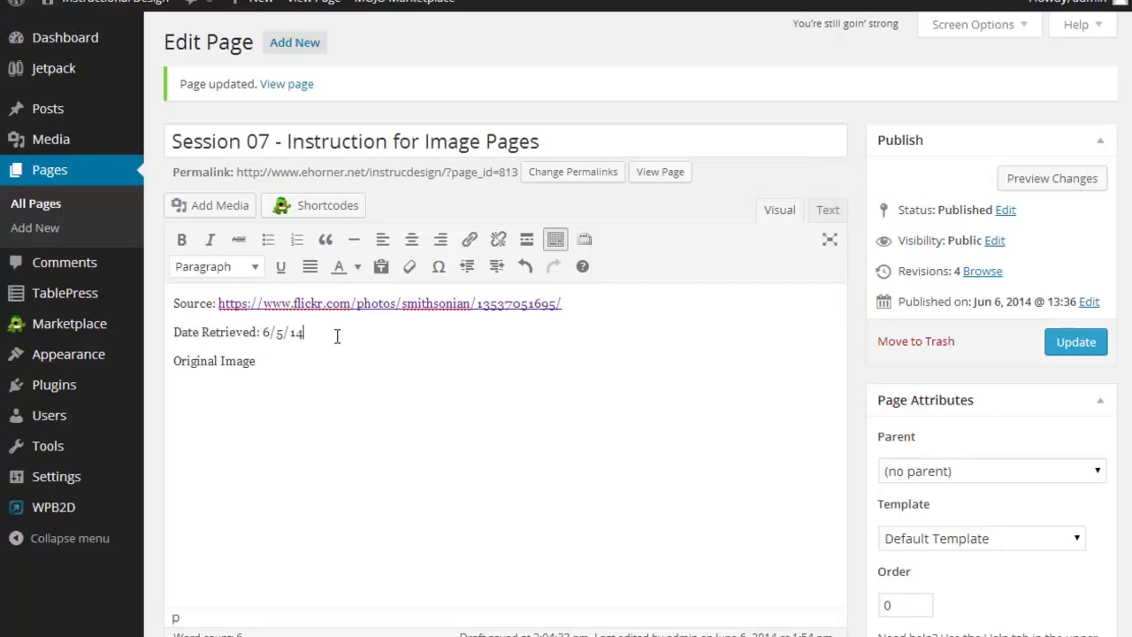
pyautogui.click(354, 240)
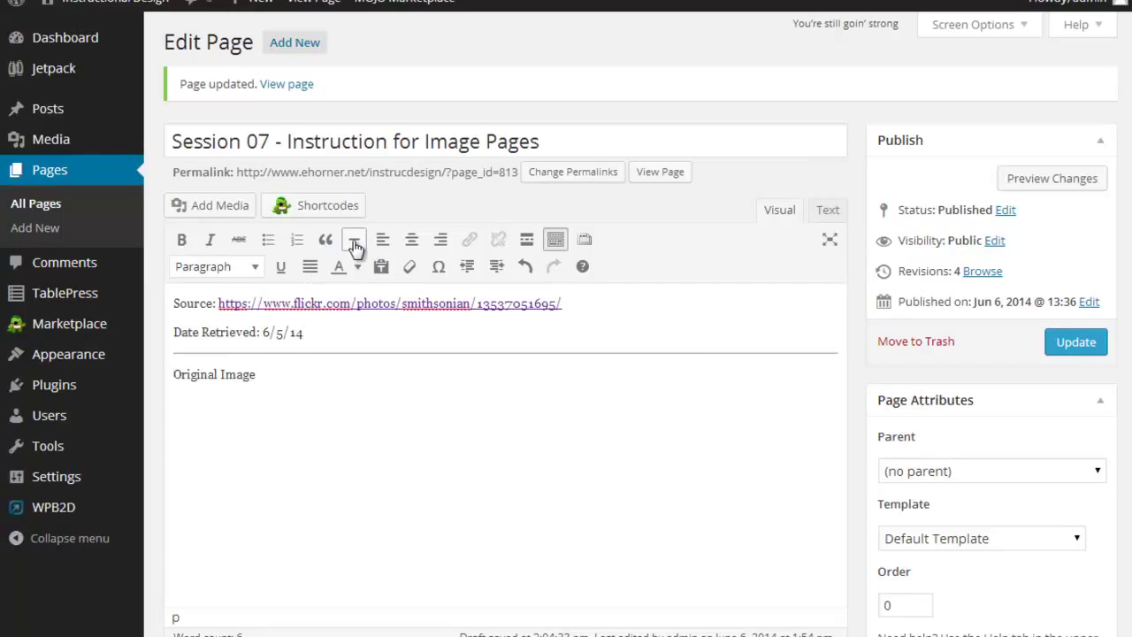
pyautogui.click(298, 373)
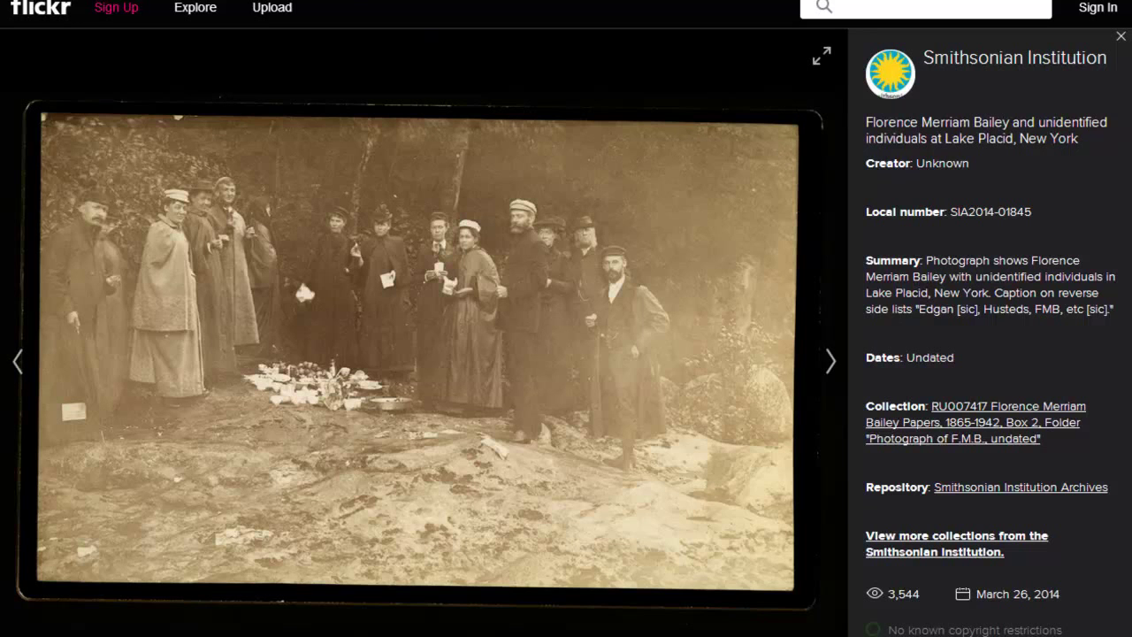
# Scroll the Lake Placid photo's info down to the Vernon and Florence Bailey album and photostream
pyautogui.scroll(-1, 988, 336)
pyautogui.scroll(-1, 988, 336)
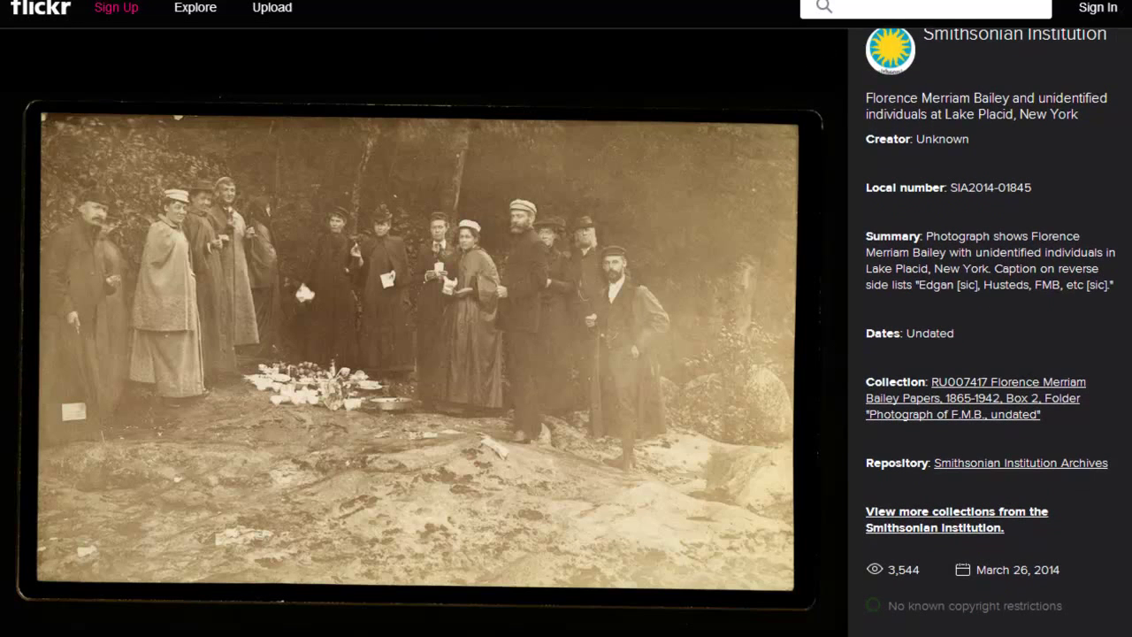
pyautogui.scroll(-5, 989, 335)
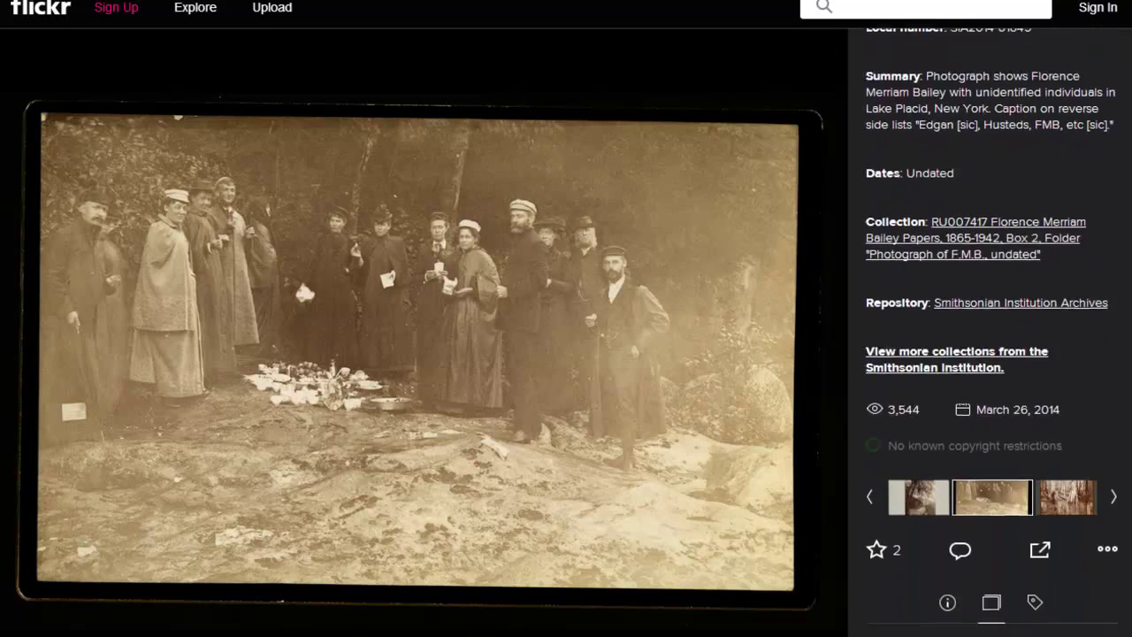
pyautogui.scroll(-3, 989, 336)
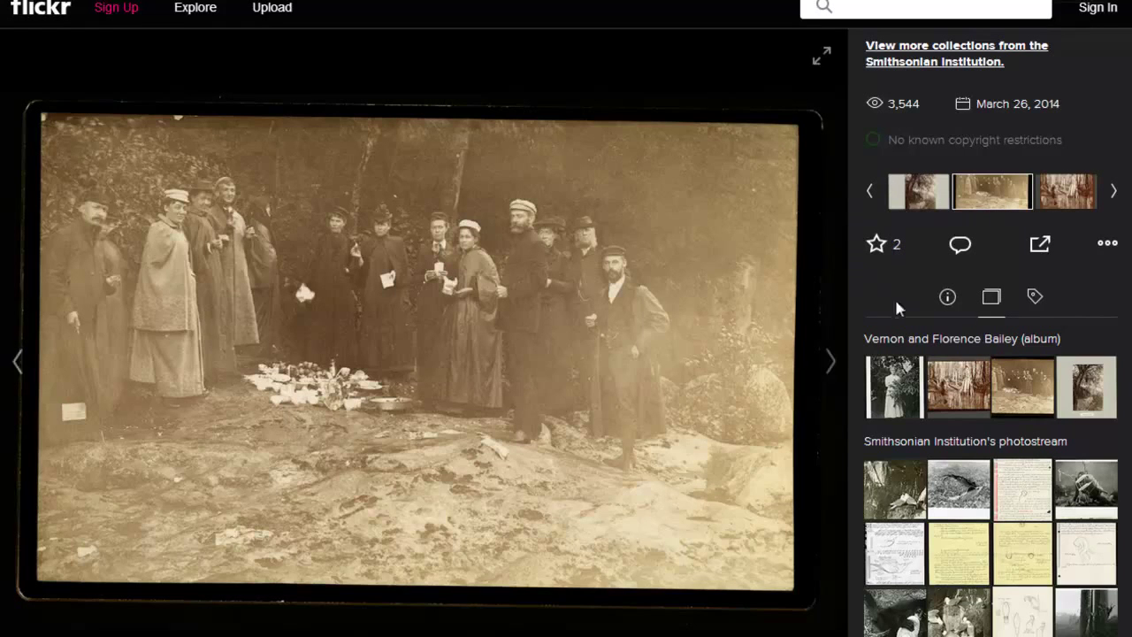
# Open Download / All sizes for the Lake Placid photo from the '…' More Actions menu
pyautogui.click(1108, 247)
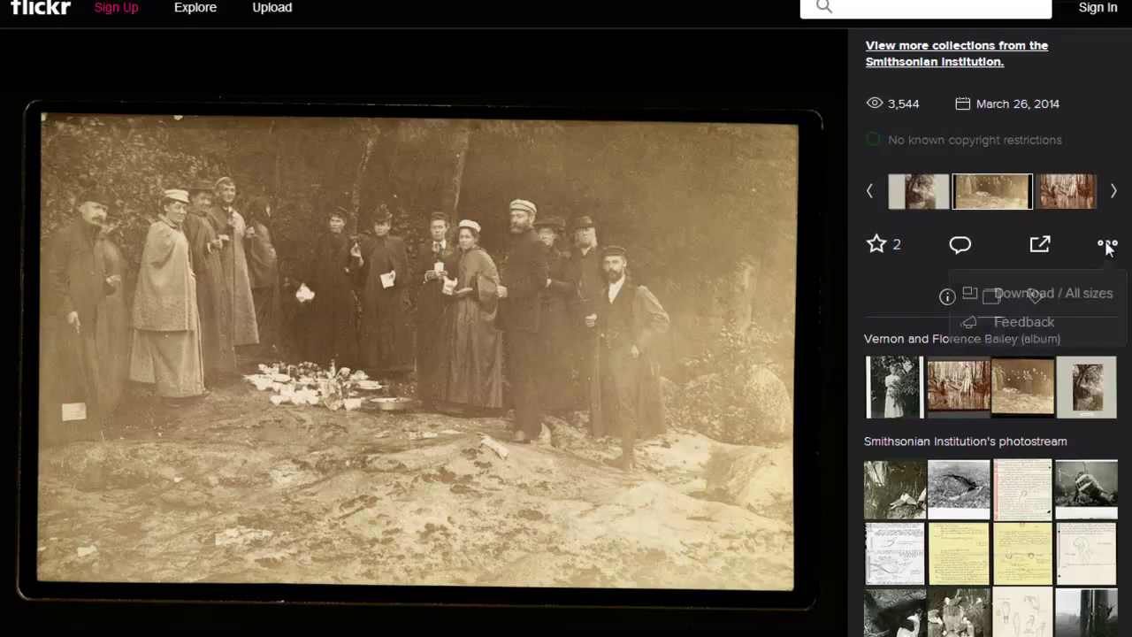
pyautogui.click(1052, 297)
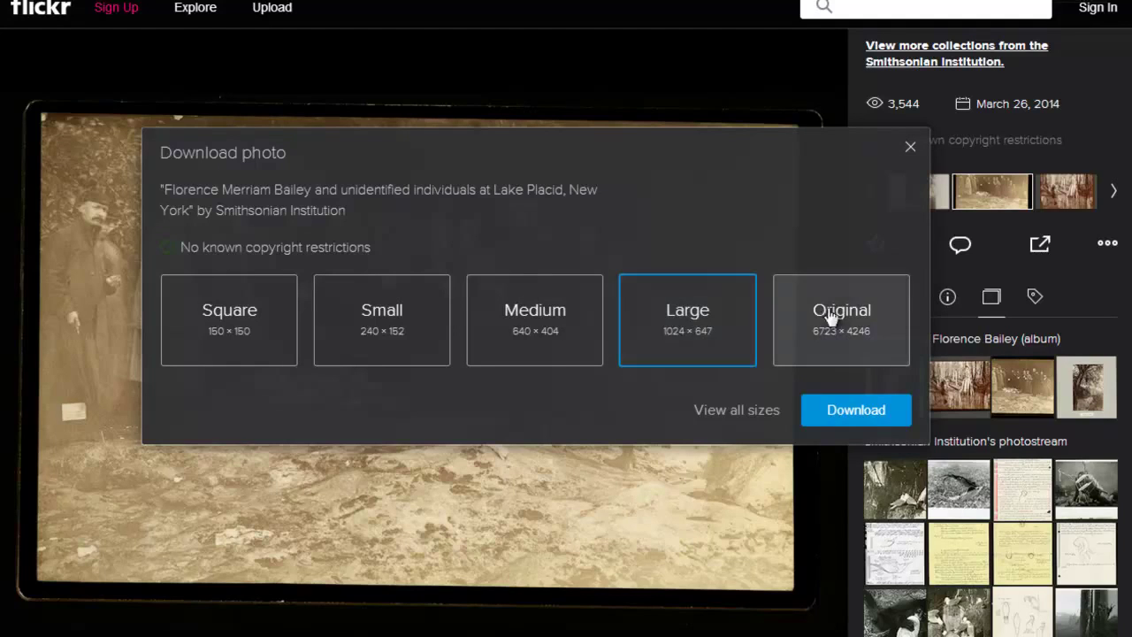
# Choose Large 1024 × 647 instead of Original 6723 × 4246 and download the photo
pyautogui.click(884, 311)
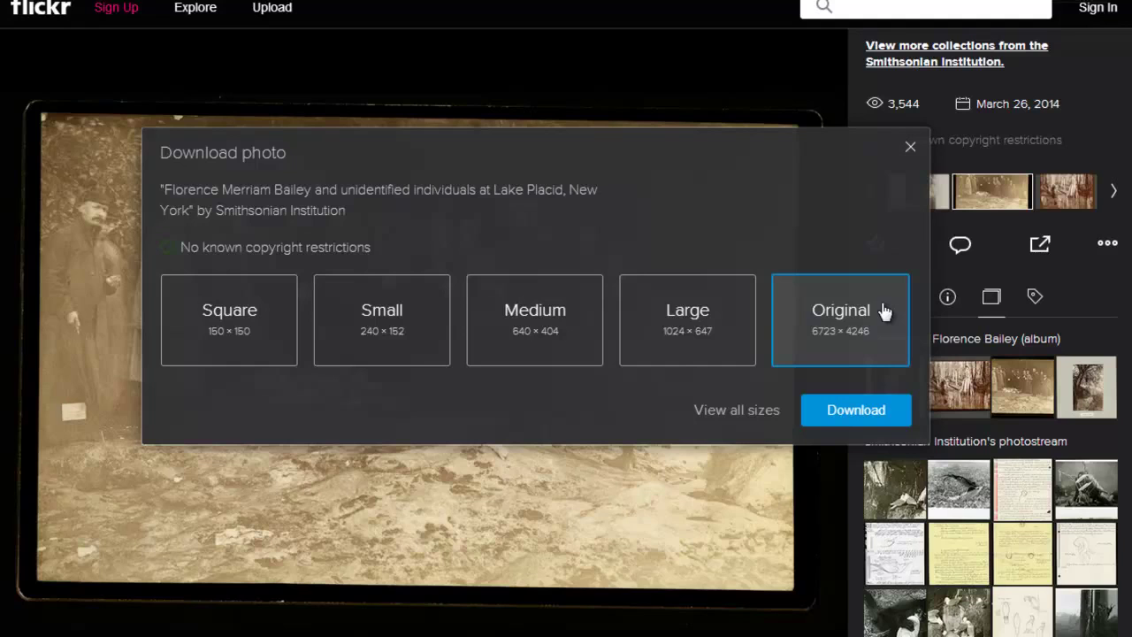
pyautogui.click(719, 317)
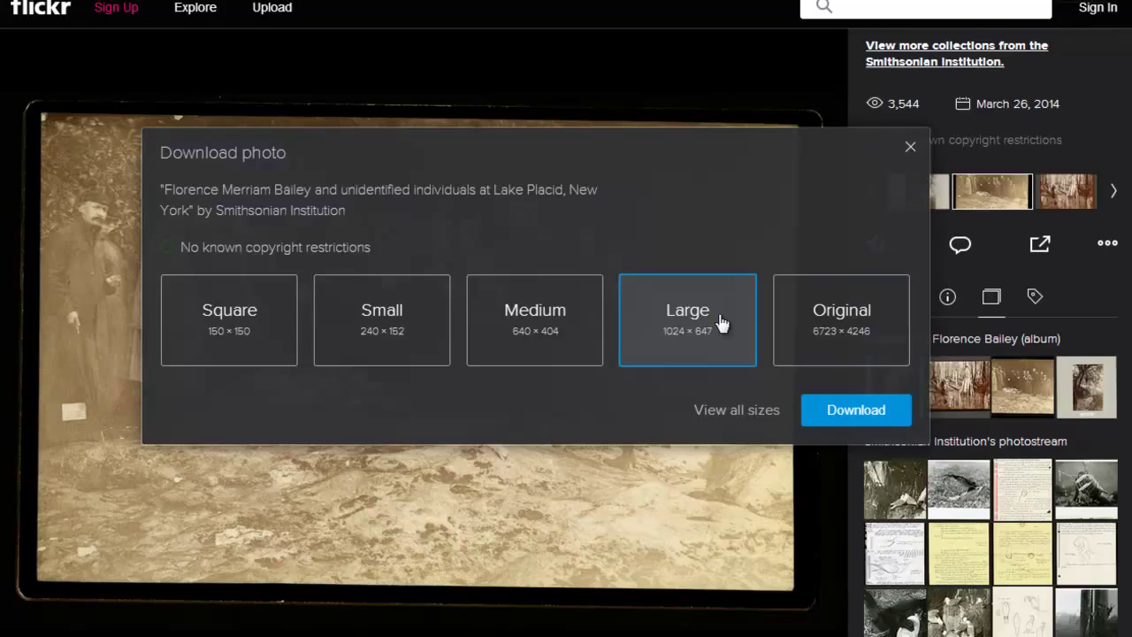
pyautogui.click(835, 412)
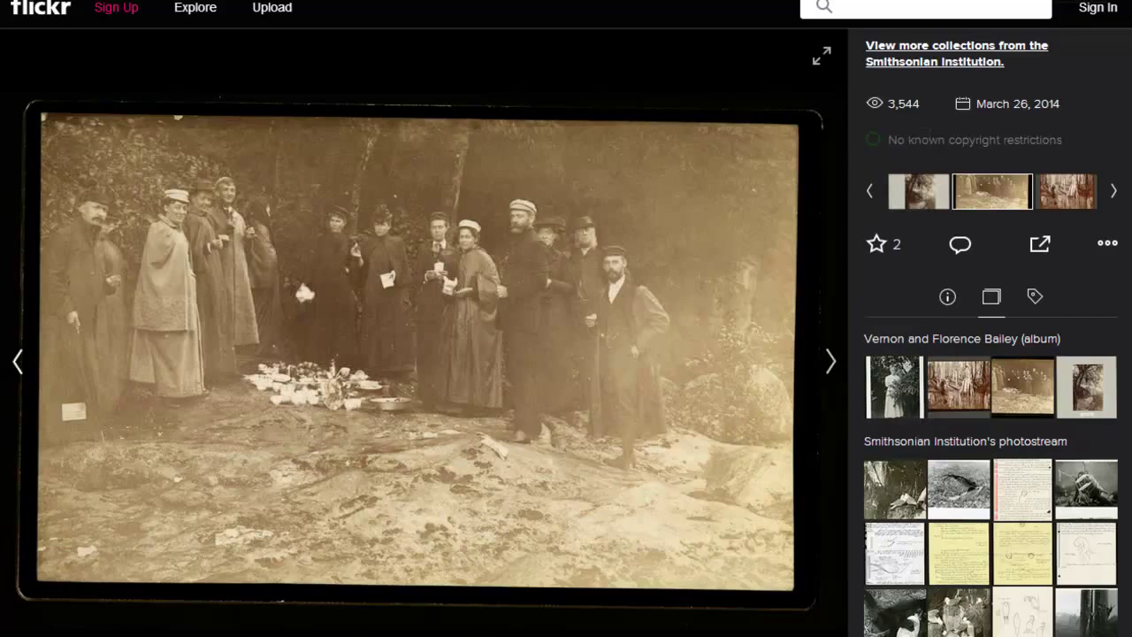
# Re-download the Large copy via Download / All sizes and bring the folder with the jpg into view
pyautogui.click(295, 633)
pyautogui.press('Escape')
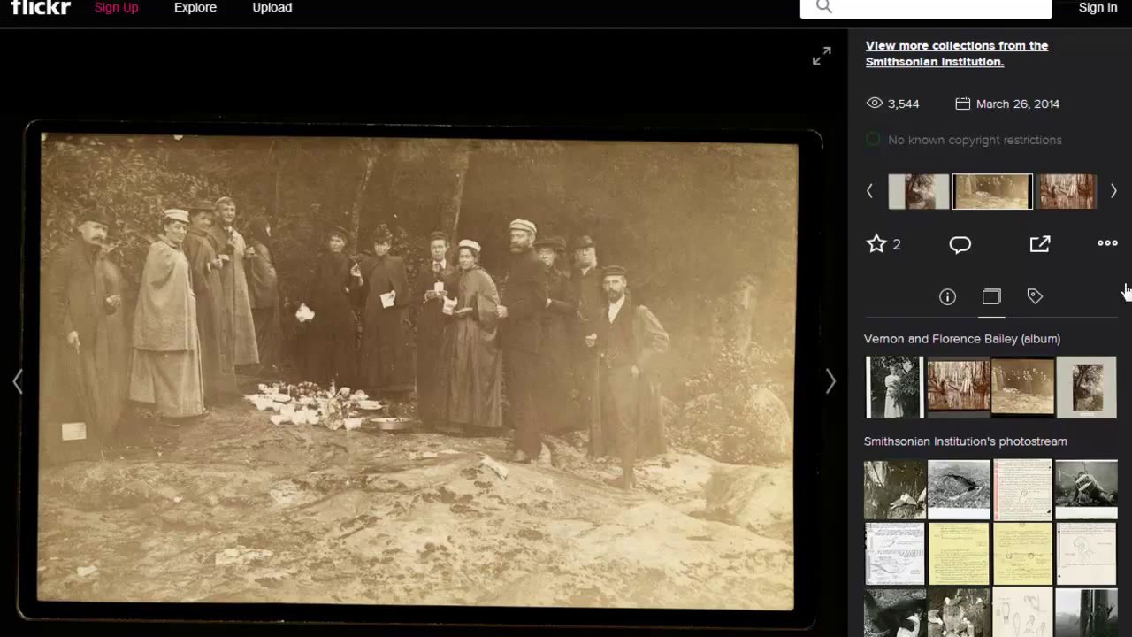
pyautogui.click(1108, 247)
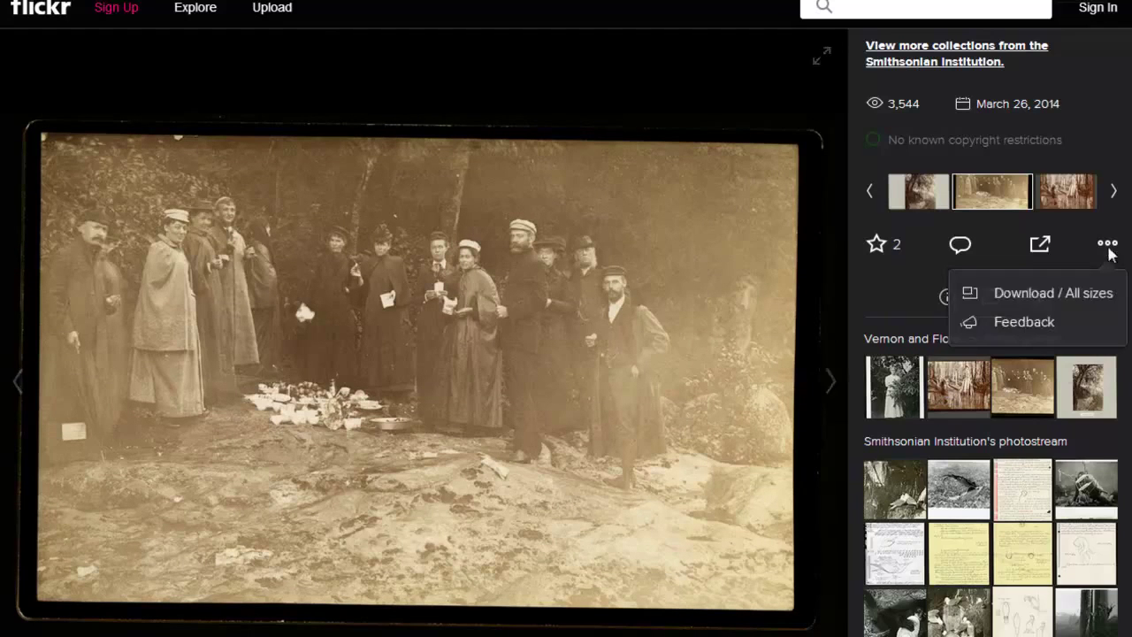
pyautogui.click(1029, 305)
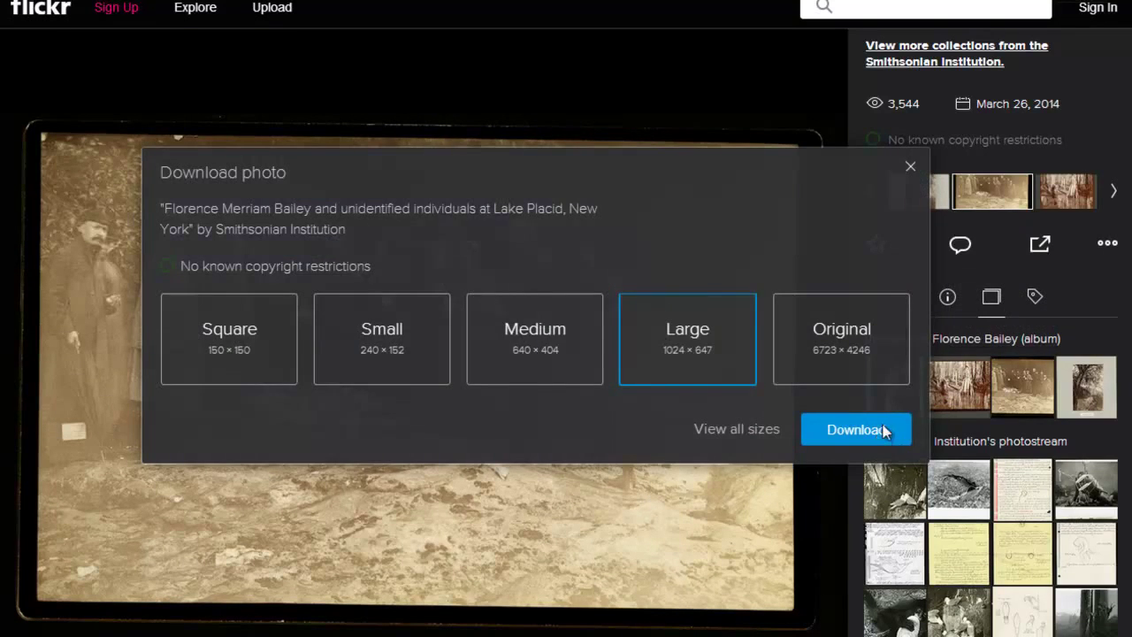
pyautogui.click(882, 430)
pyautogui.moveTo(981, 150); pyautogui.dragTo(823, 9)
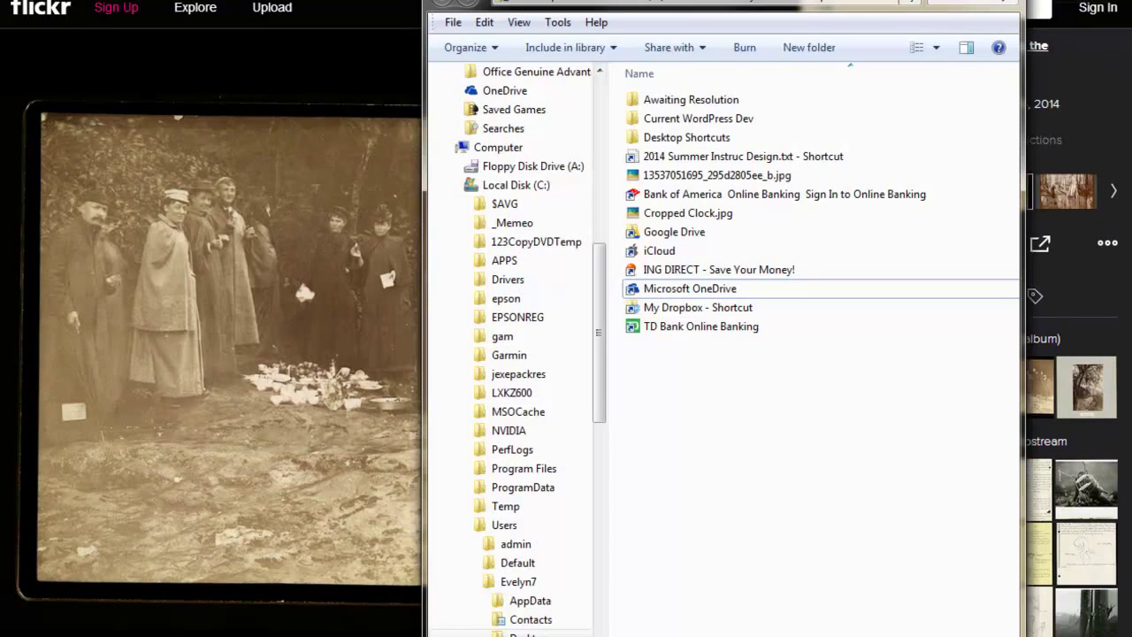
pyautogui.click(648, 183)
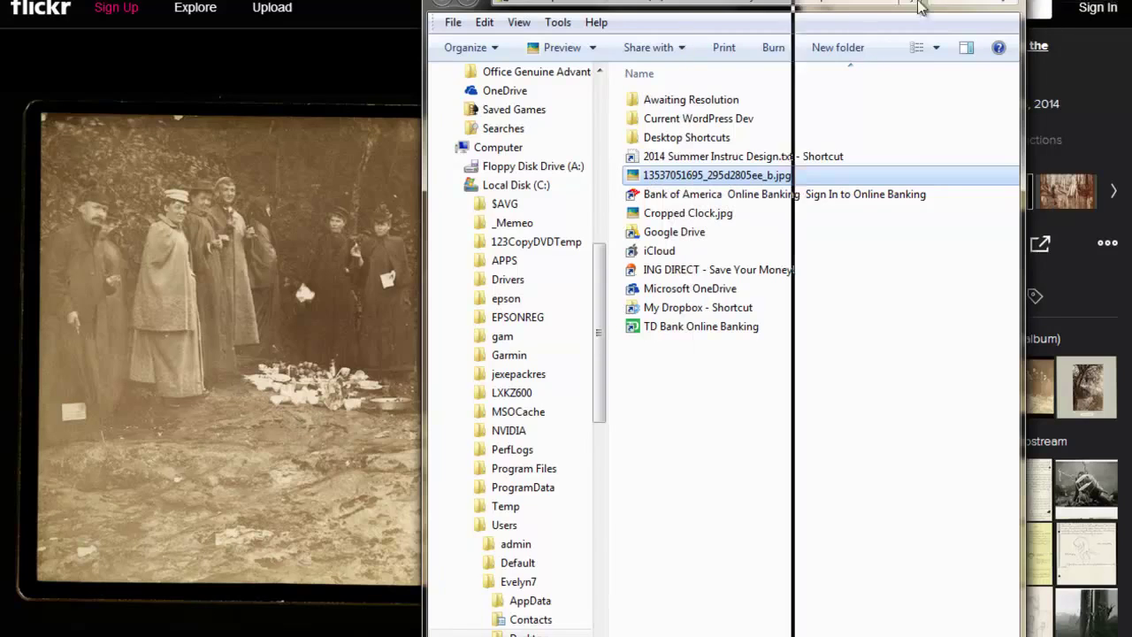
pyautogui.hotkey('alt', 'F4')
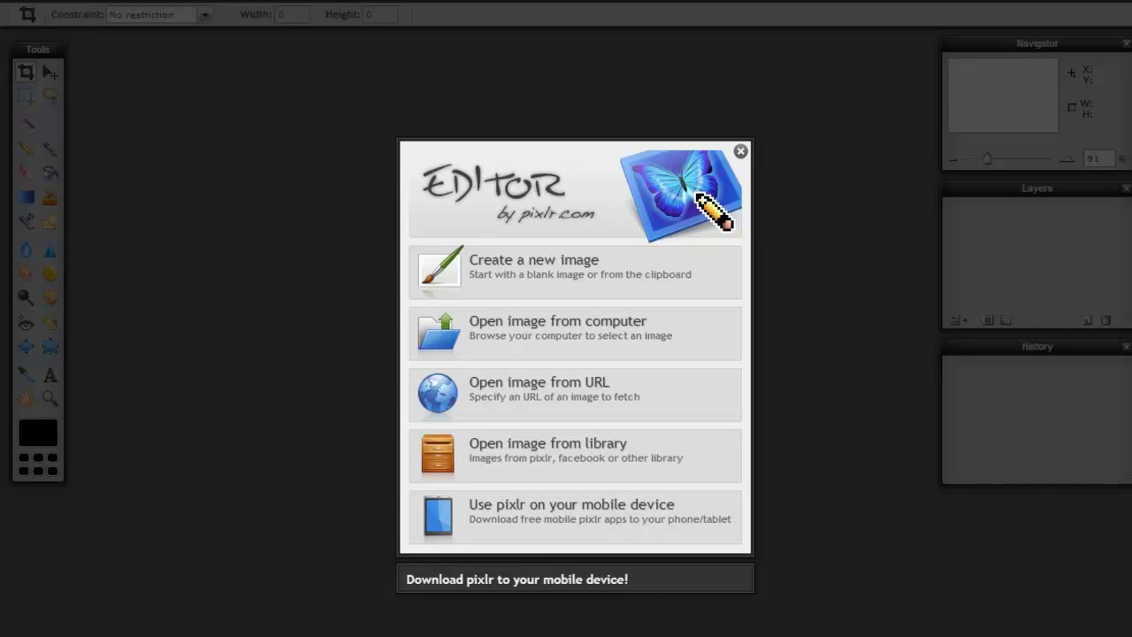
pyautogui.click(532, 332)
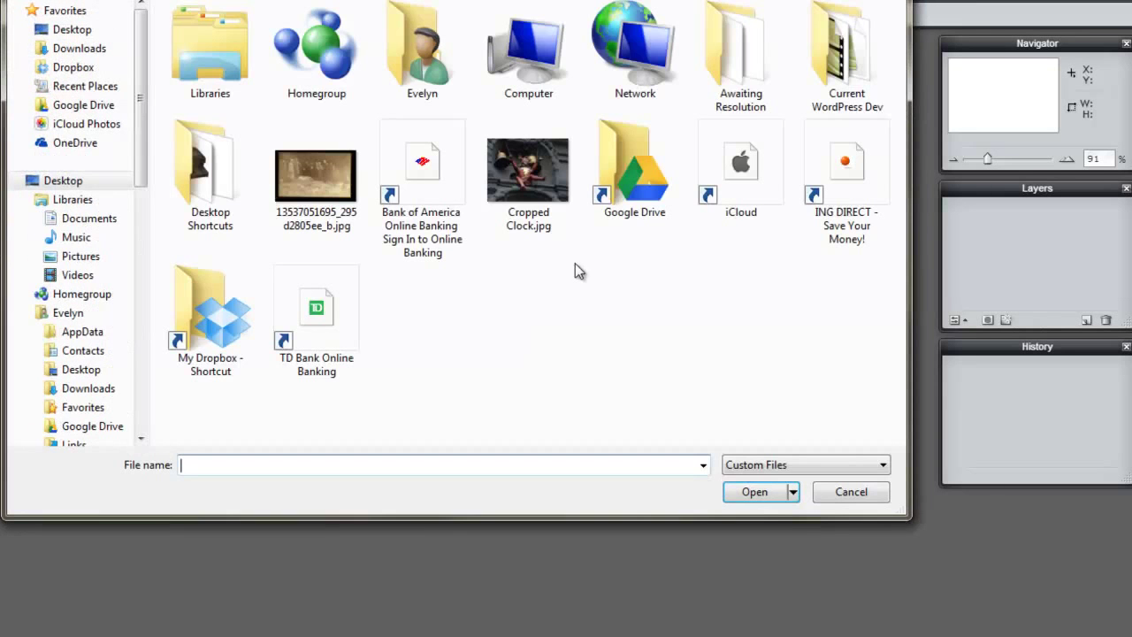
pyautogui.click(315, 182)
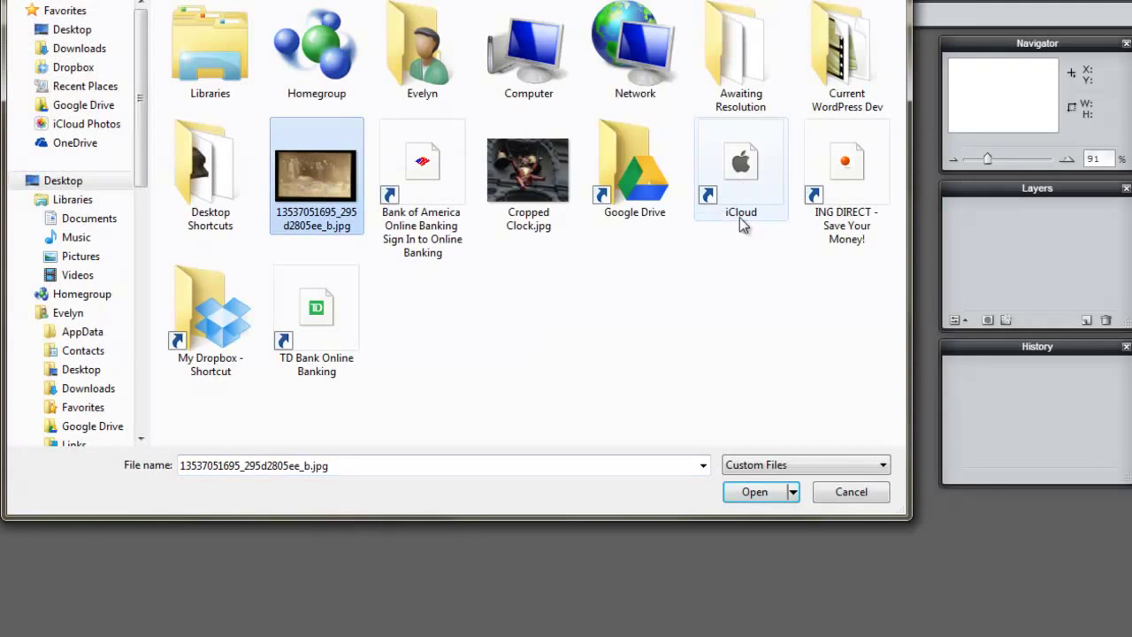
pyautogui.click(786, 492)
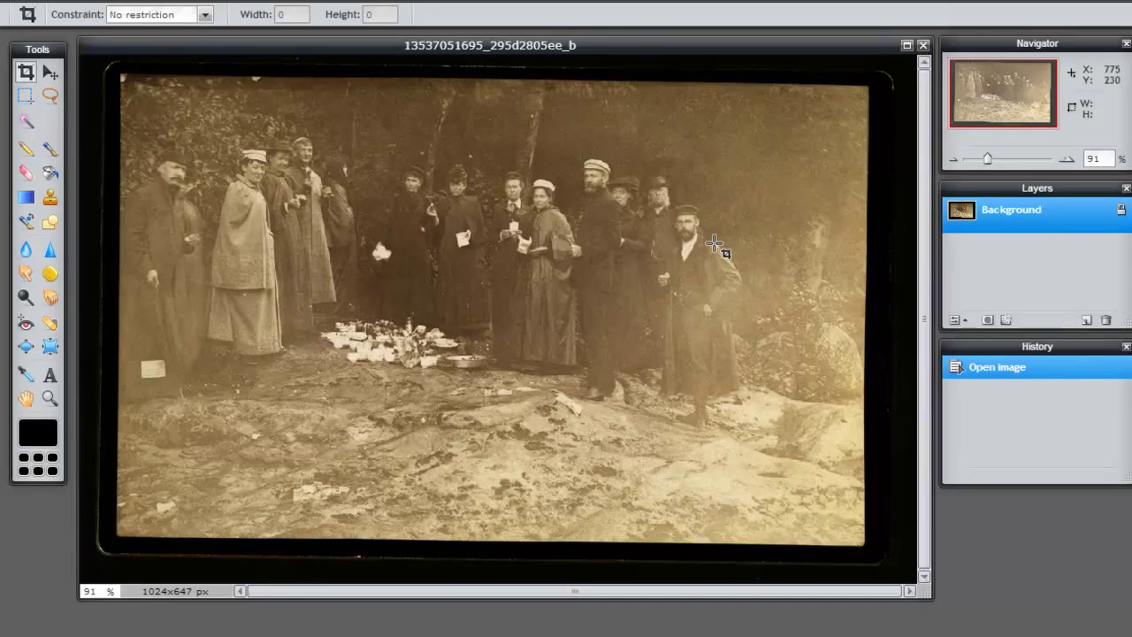
# Open Pixlr's Adjustment menu for the 1024×647 archival photo
pyautogui.click(202, 2)
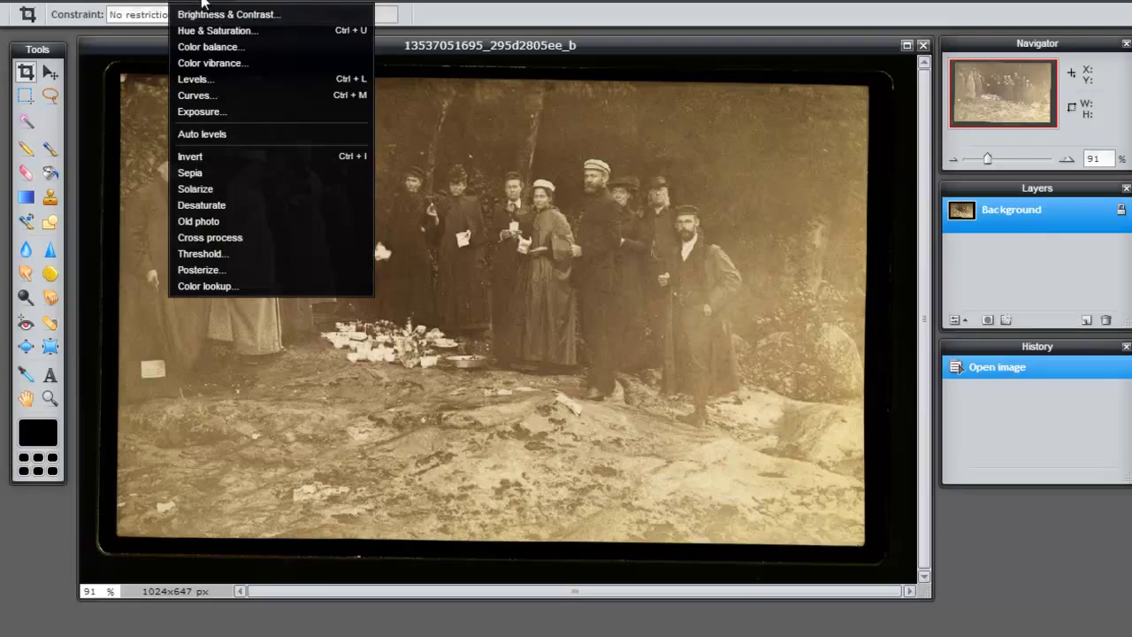
# In Levels, preview the Red channel with input levels 121, 1 and 182
pyautogui.click(209, 79)
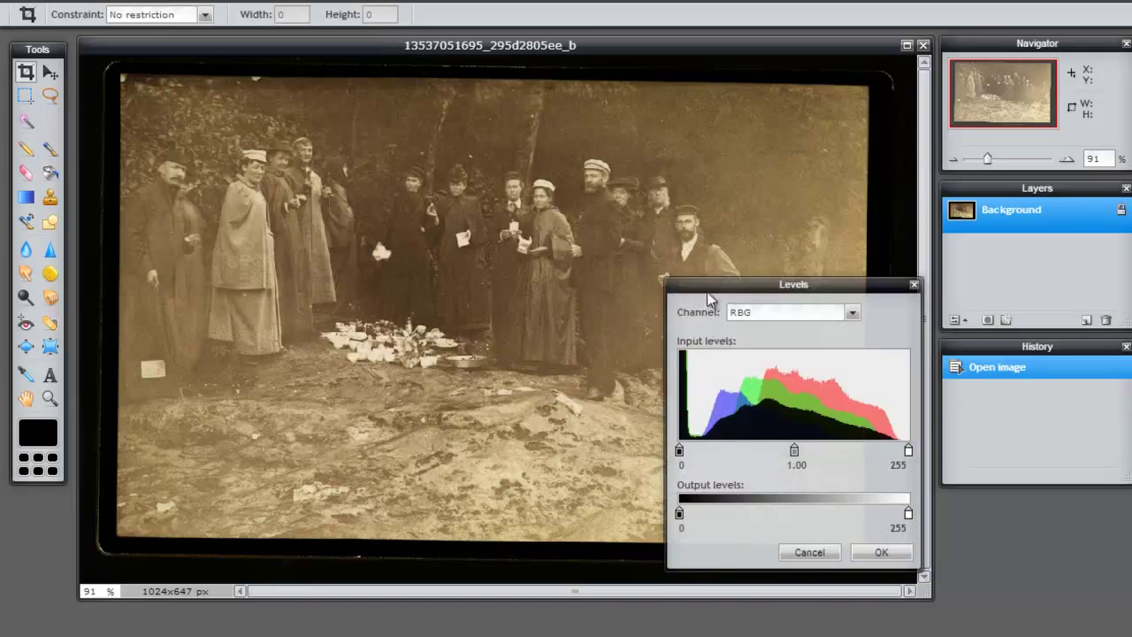
pyautogui.moveTo(723, 290); pyautogui.dragTo(840, 177)
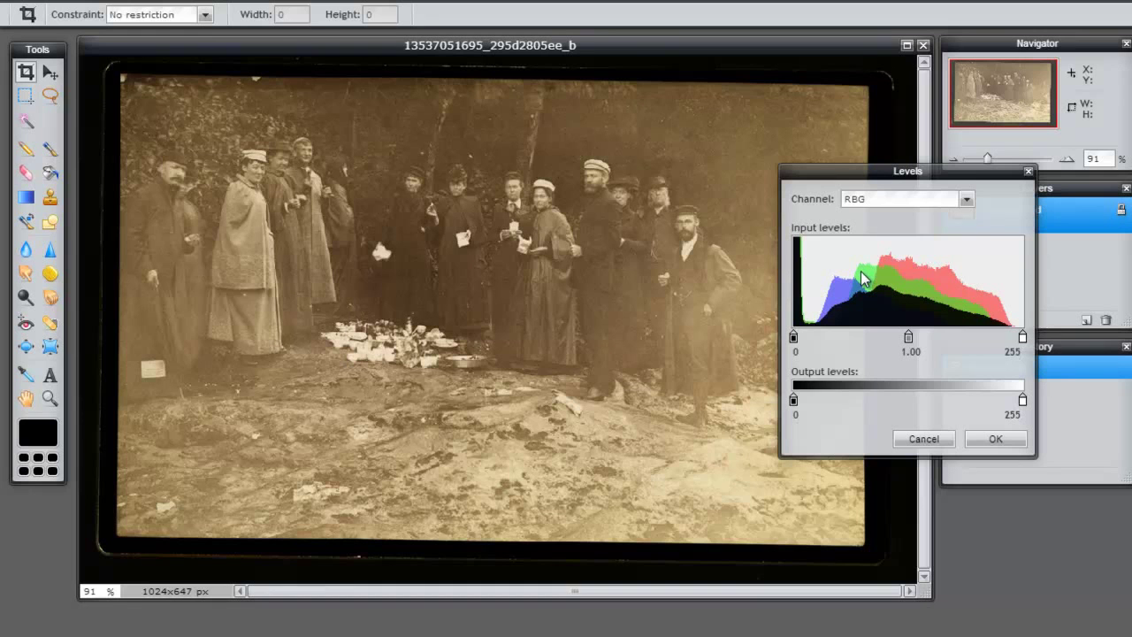
pyautogui.click(897, 202)
pyautogui.click(871, 233)
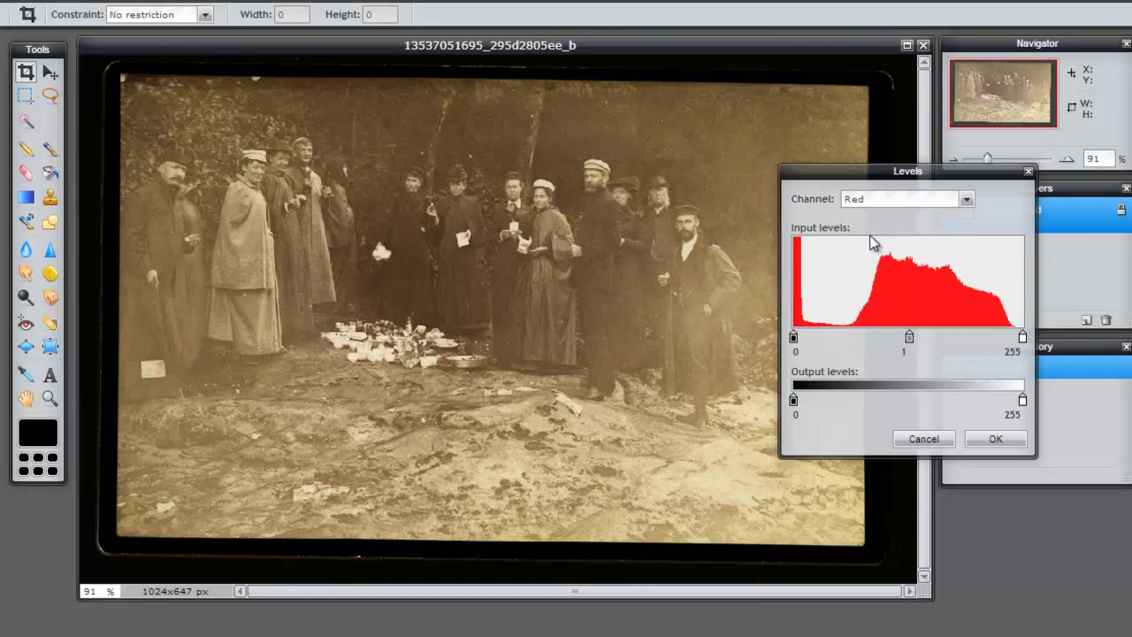
pyautogui.moveTo(794, 338); pyautogui.dragTo(902, 339)
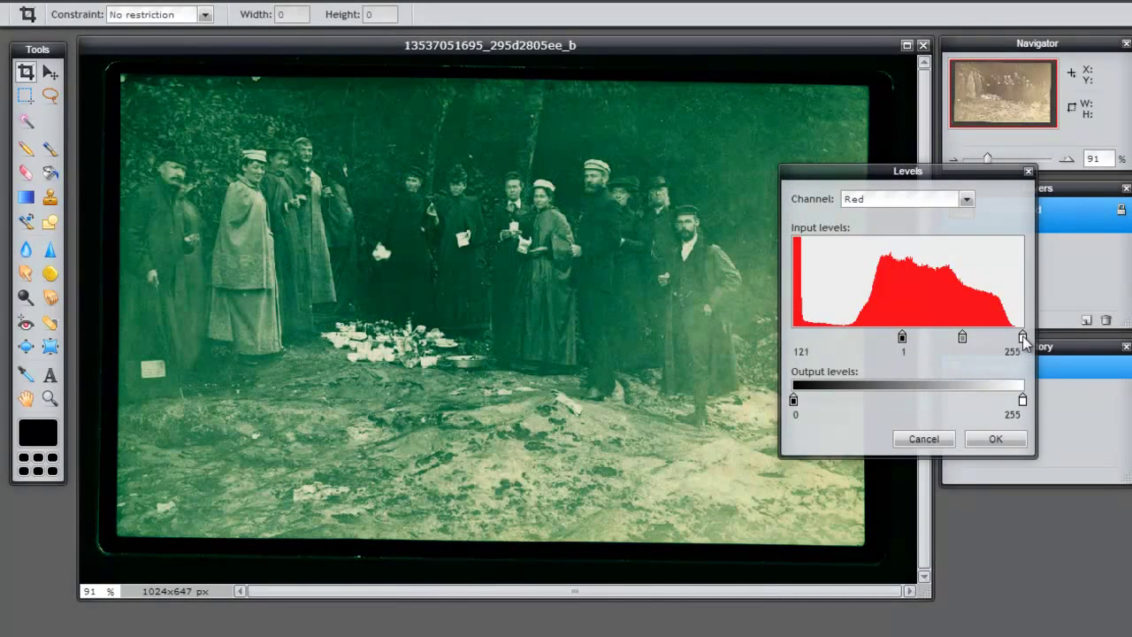
pyautogui.moveTo(1018, 343); pyautogui.dragTo(960, 346)
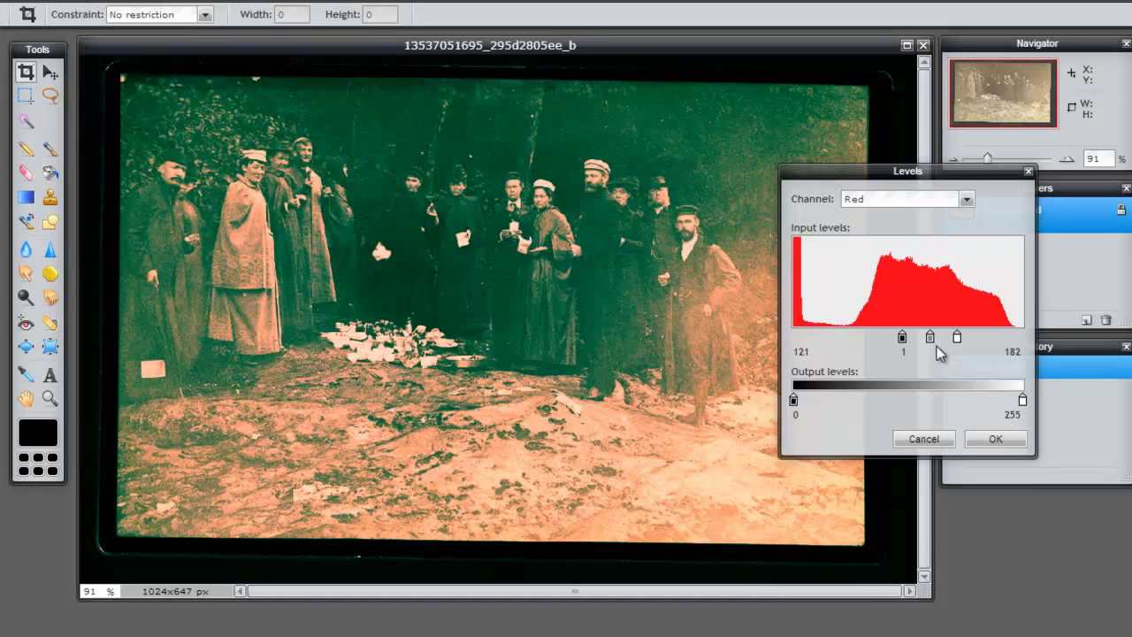
# Discard the red-channel change and start Levels with white input 239, black 29, gamma about 1.36
pyautogui.click(924, 439)
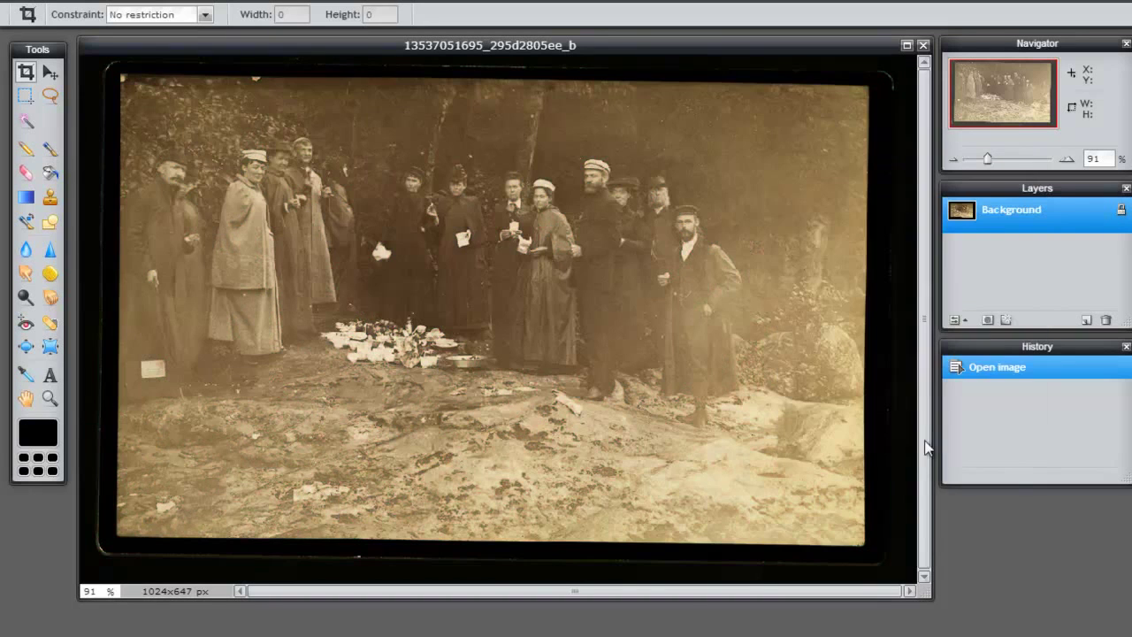
pyautogui.click(213, 3)
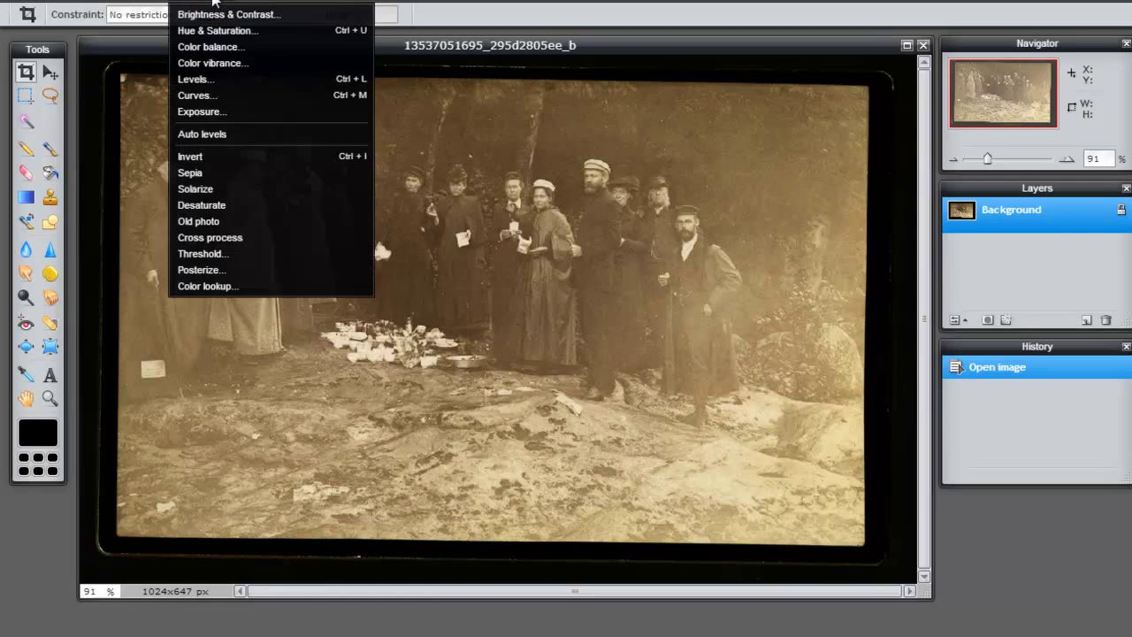
pyautogui.click(198, 80)
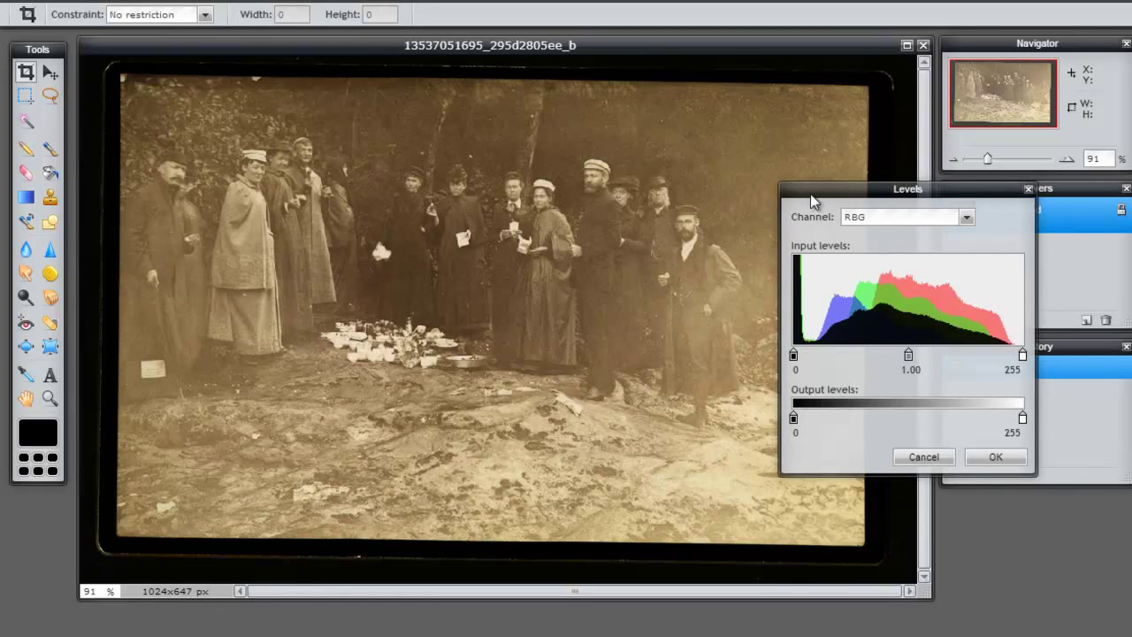
pyautogui.moveTo(816, 195); pyautogui.dragTo(733, 88)
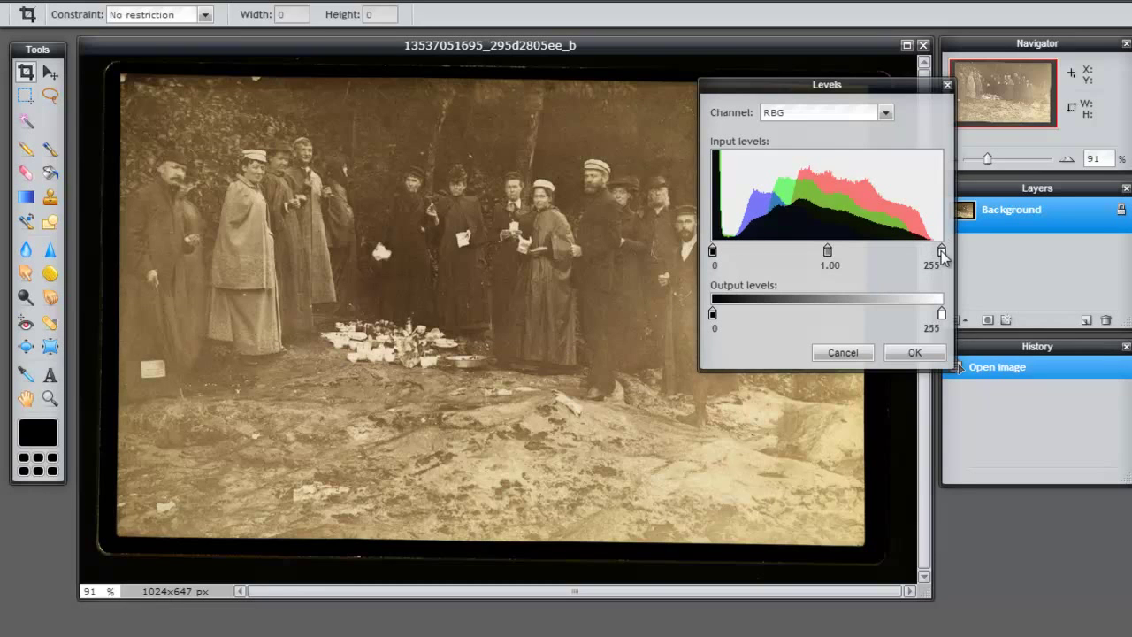
pyautogui.moveTo(942, 255); pyautogui.dragTo(929, 257)
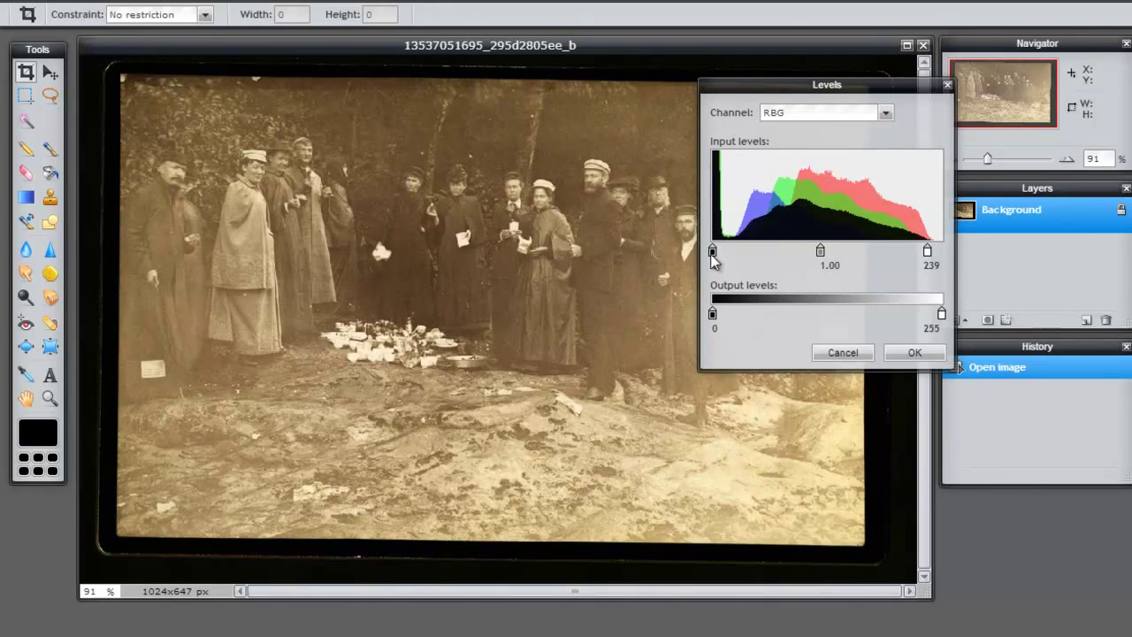
pyautogui.moveTo(713, 256); pyautogui.dragTo(738, 256)
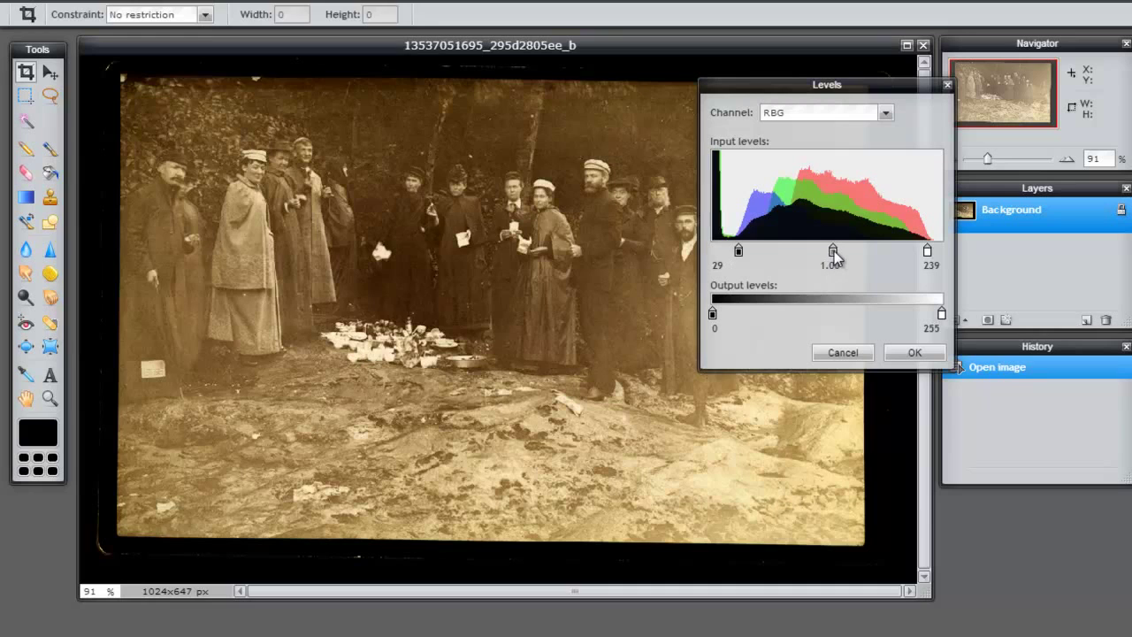
pyautogui.moveTo(833, 254)
pyautogui.mouseDown()
pyautogui.moveTo(818, 254)
pyautogui.moveTo(849, 252)
pyautogui.mouseUp()
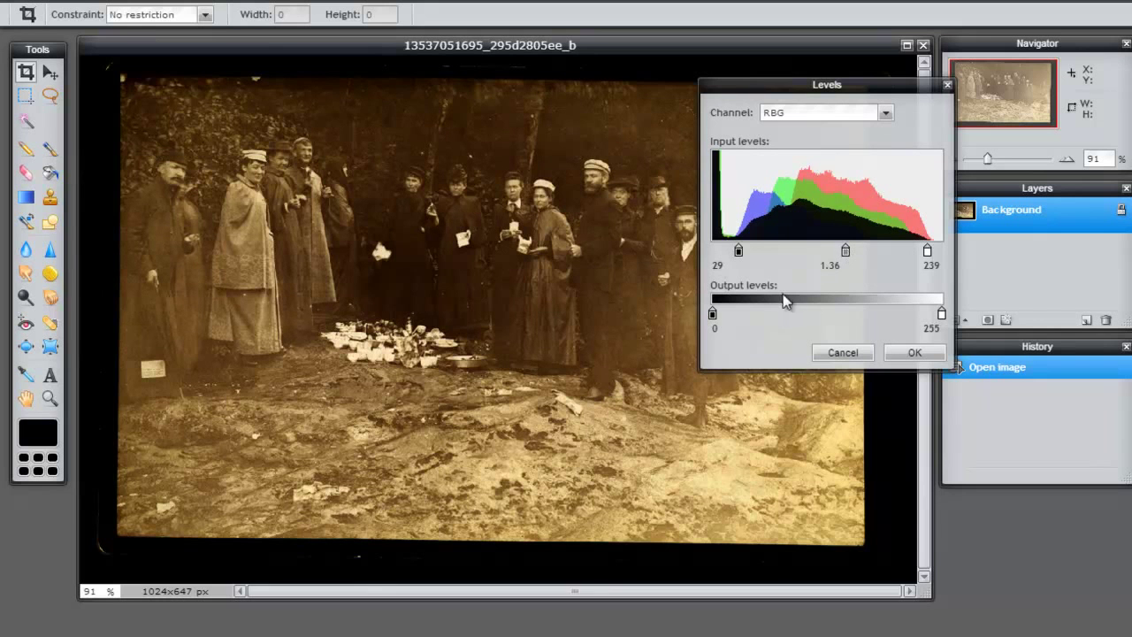
# Refine Levels to input 52 / 0.99 / 239 with output 0–255 and apply it
pyautogui.moveTo(710, 315)
pyautogui.mouseDown()
pyautogui.moveTo(748, 311)
pyautogui.moveTo(730, 312)
pyautogui.mouseUp()
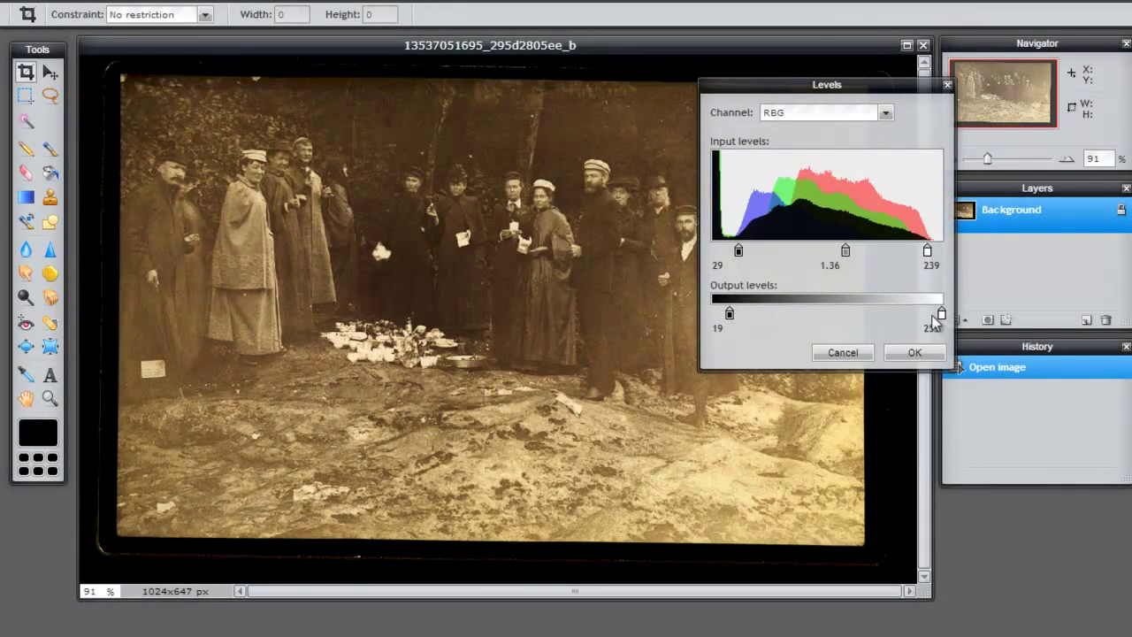
pyautogui.moveTo(940, 315)
pyautogui.mouseDown()
pyautogui.moveTo(833, 329)
pyautogui.moveTo(942, 318)
pyautogui.mouseUp()
pyautogui.moveTo(729, 315); pyautogui.dragTo(716, 320)
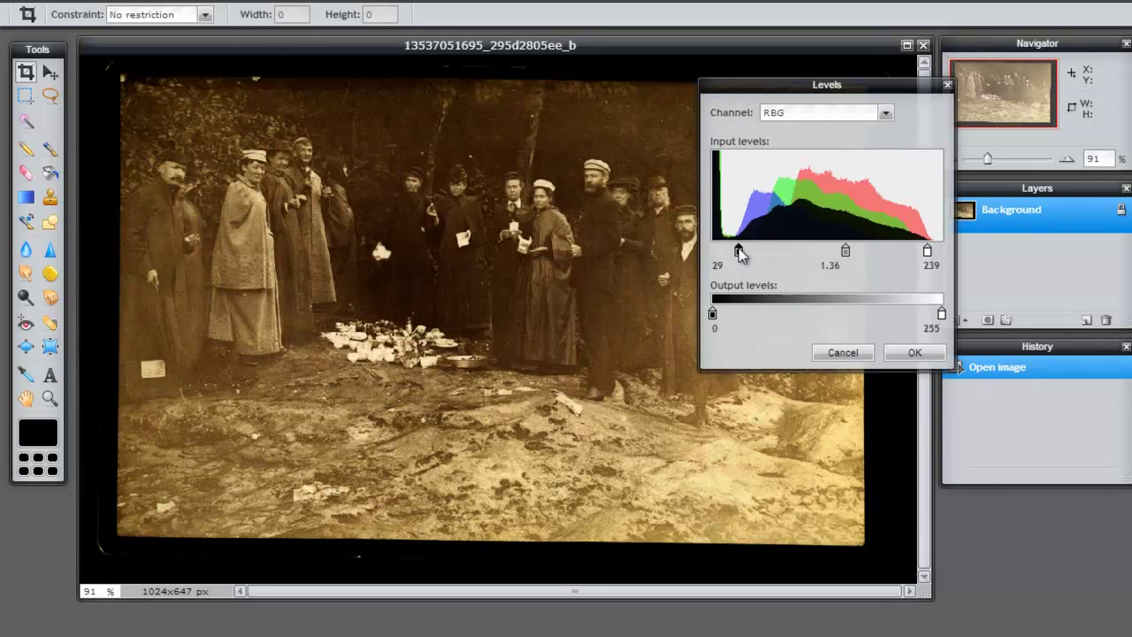
pyautogui.moveTo(741, 254); pyautogui.dragTo(760, 250)
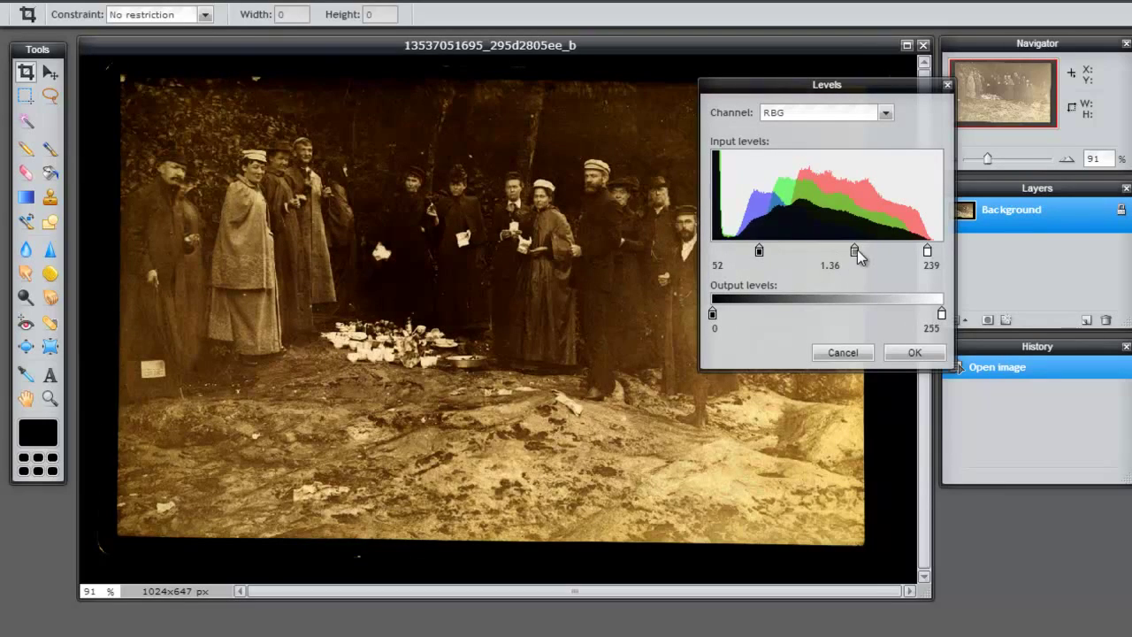
pyautogui.moveTo(857, 249)
pyautogui.mouseDown()
pyautogui.moveTo(831, 251)
pyautogui.moveTo(844, 250)
pyautogui.mouseUp()
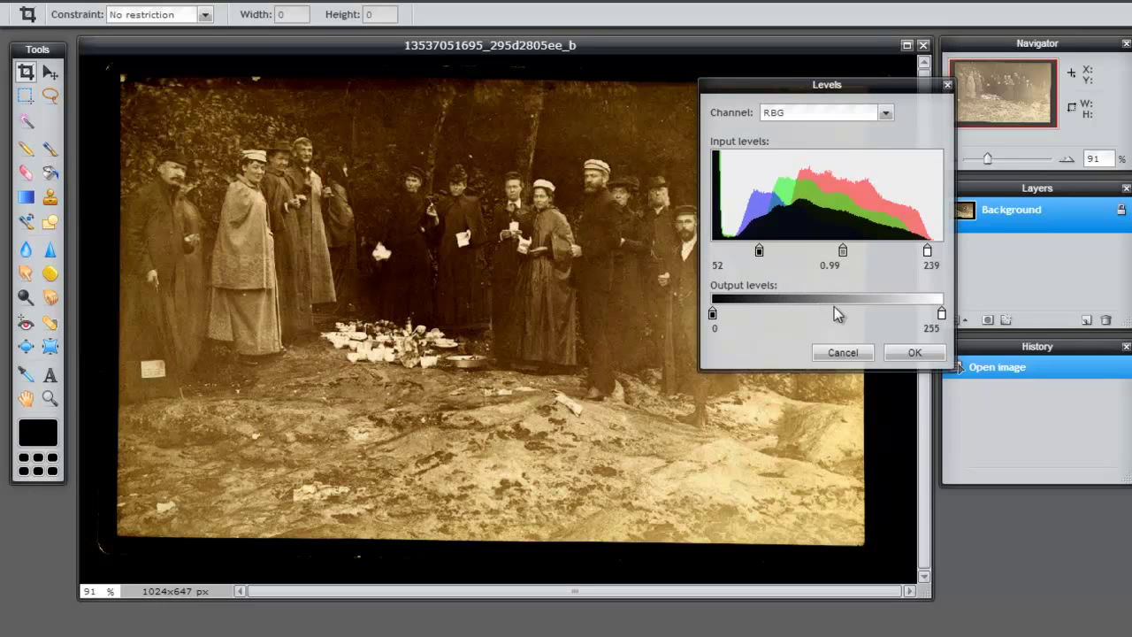
pyautogui.click(915, 354)
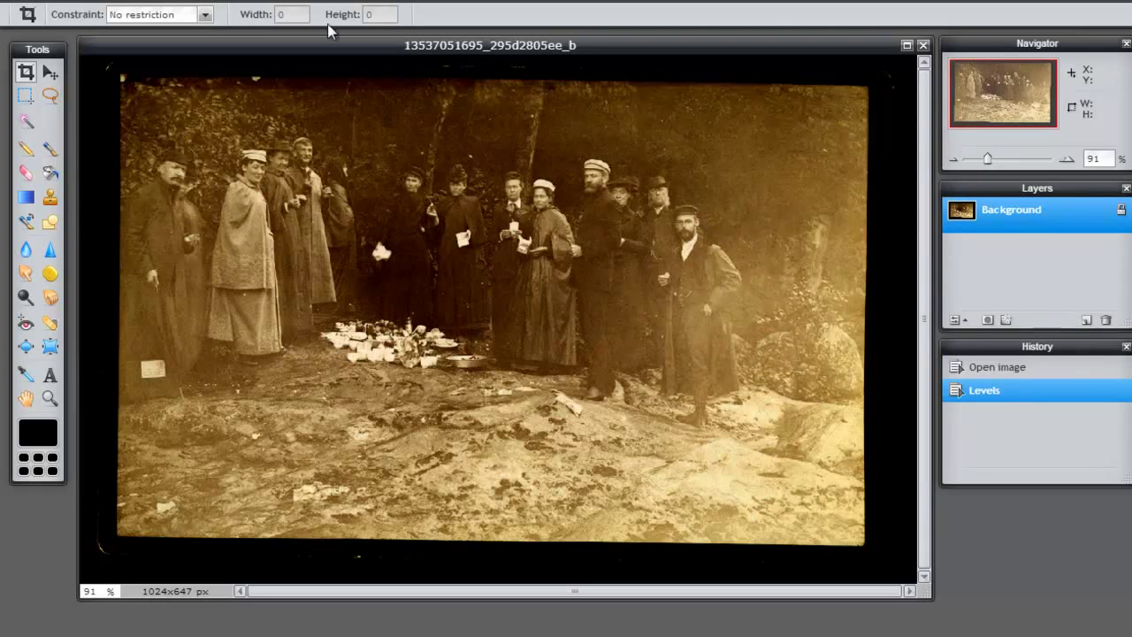
pyautogui.click(24, 4)
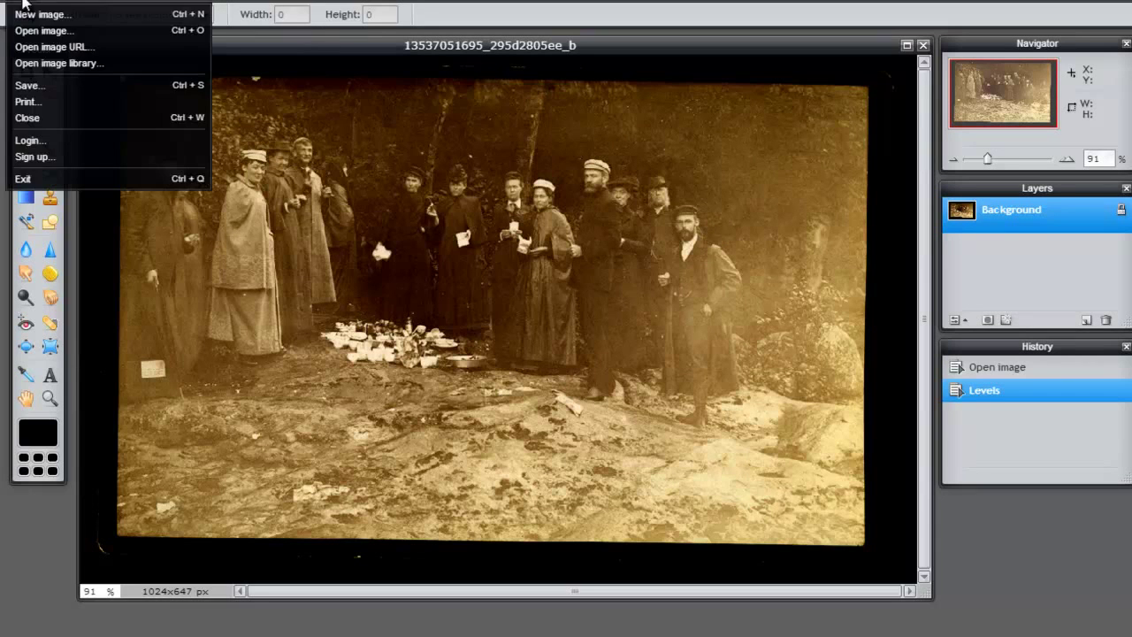
pyautogui.click(40, 86)
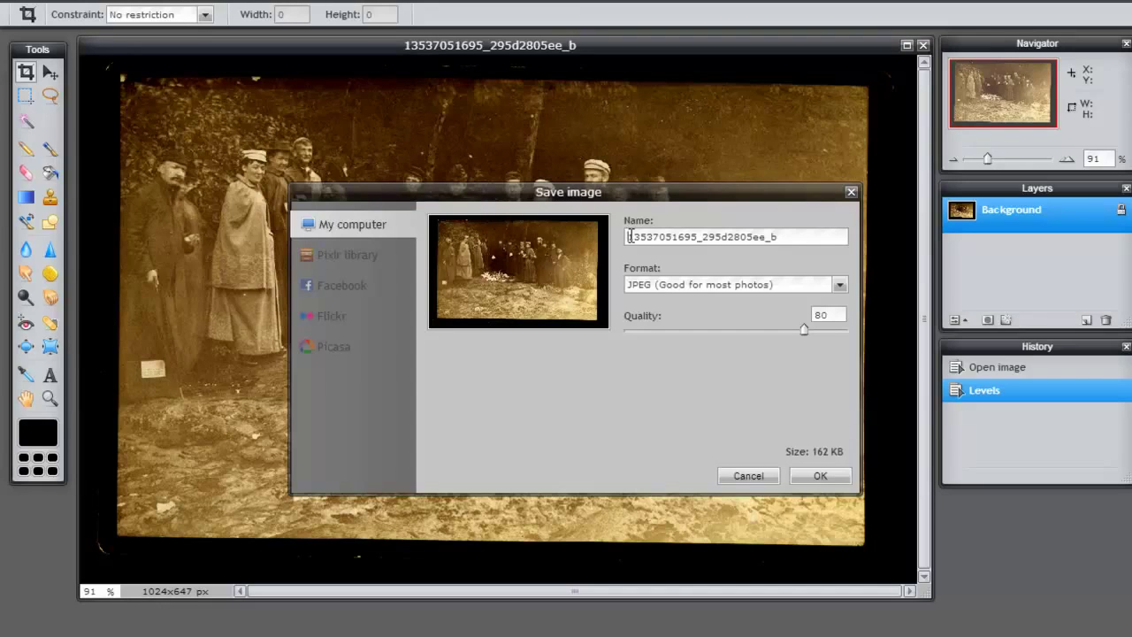
pyautogui.write('LEVELS')
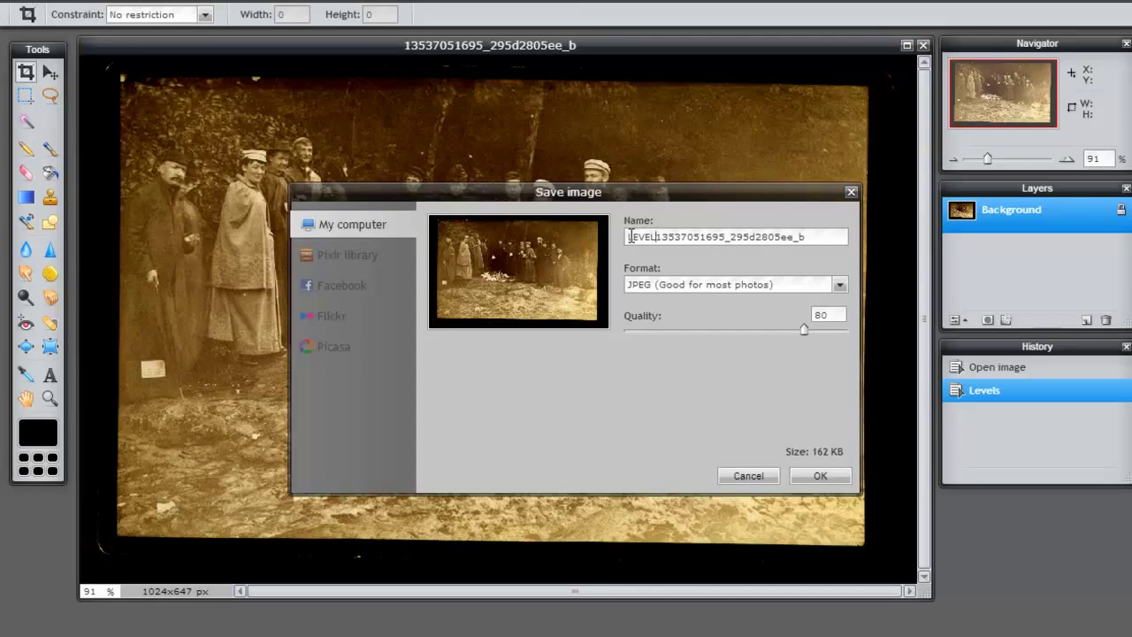
pyautogui.write('-')
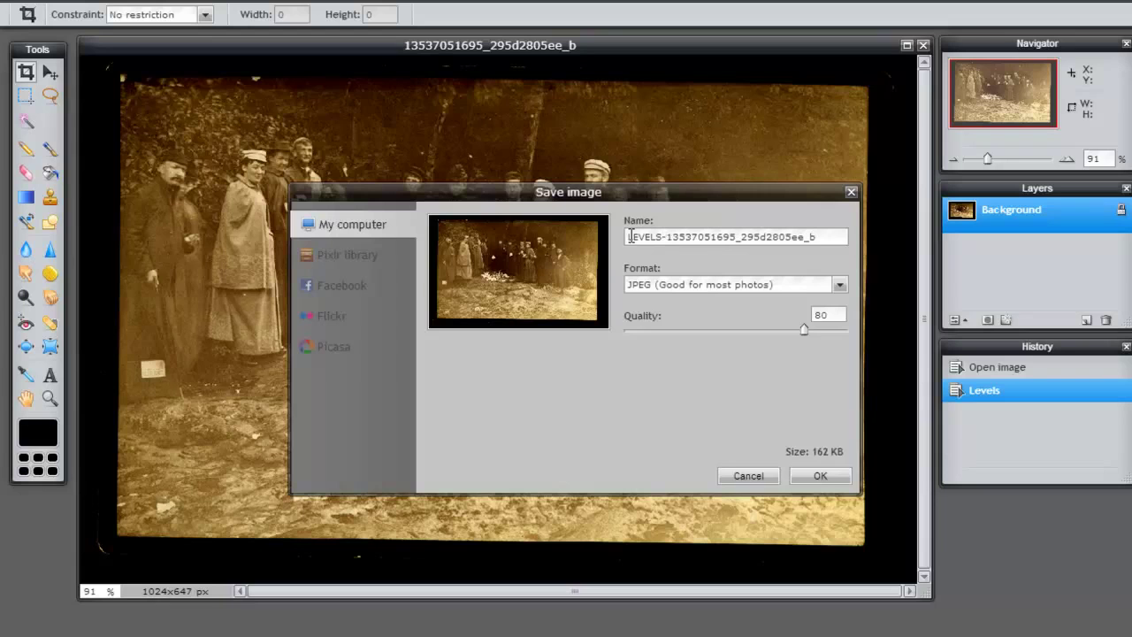
pyautogui.click(665, 284)
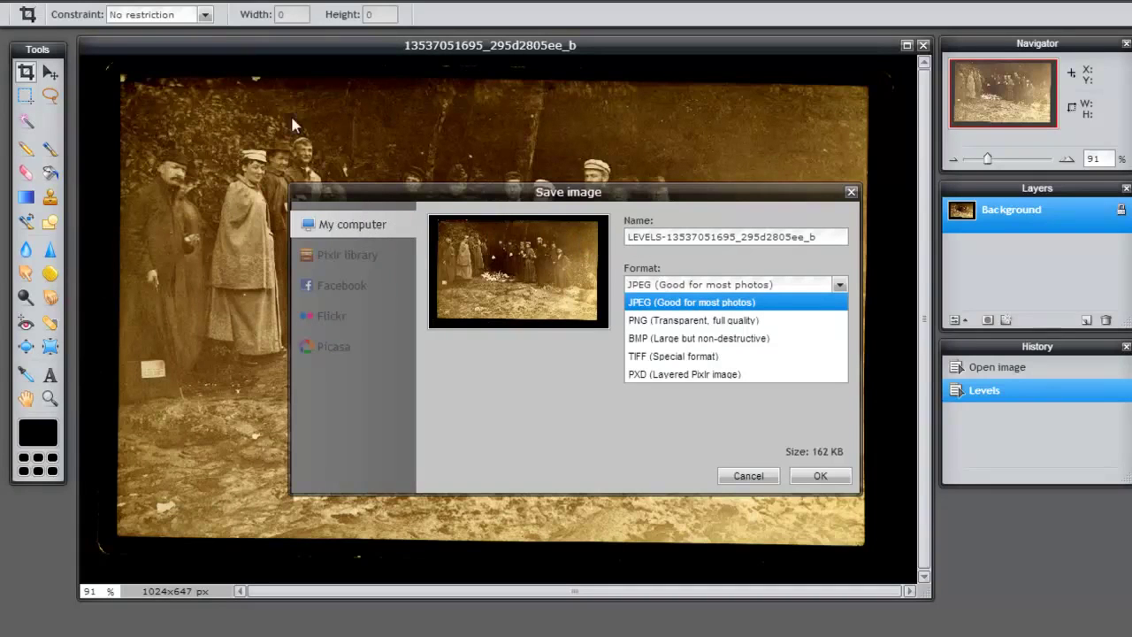
pyautogui.click(317, 212)
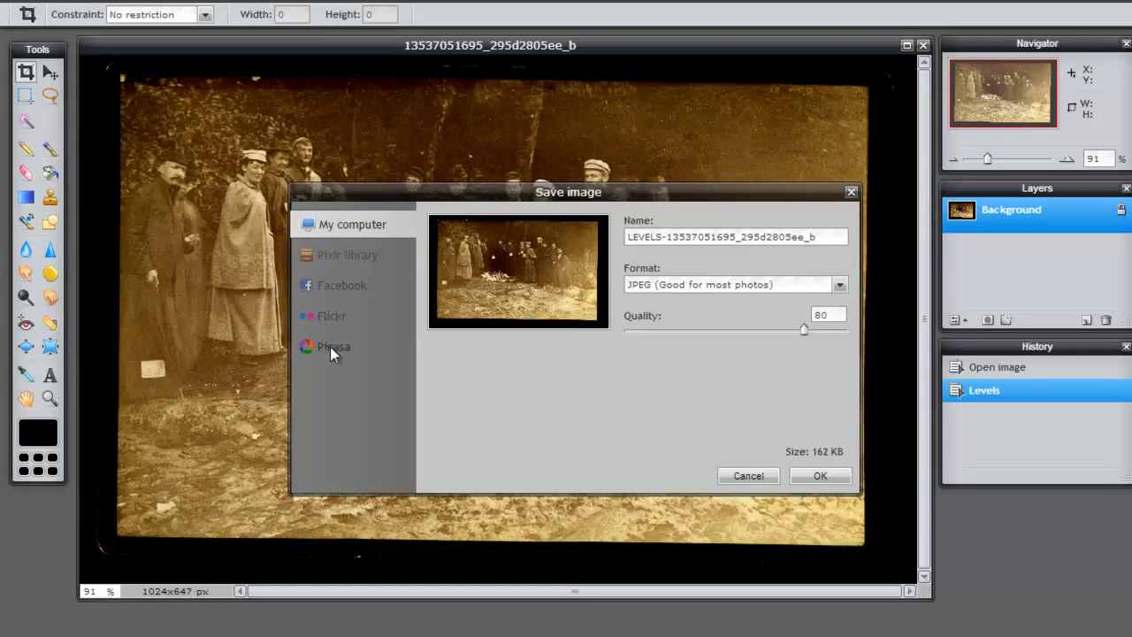
pyautogui.click(831, 475)
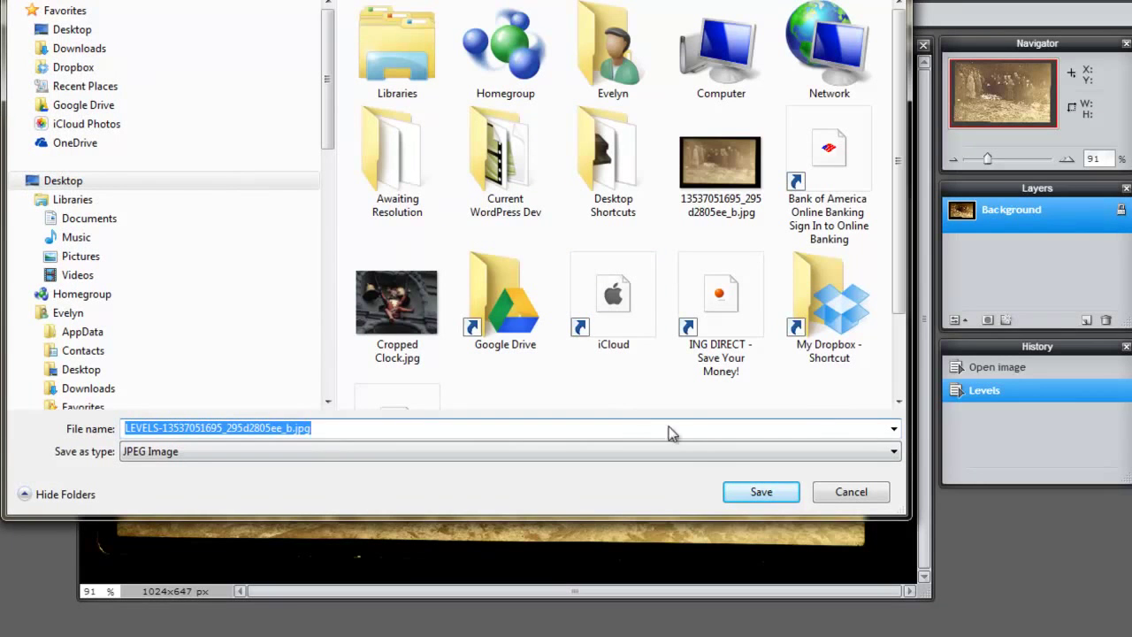
pyautogui.click(743, 492)
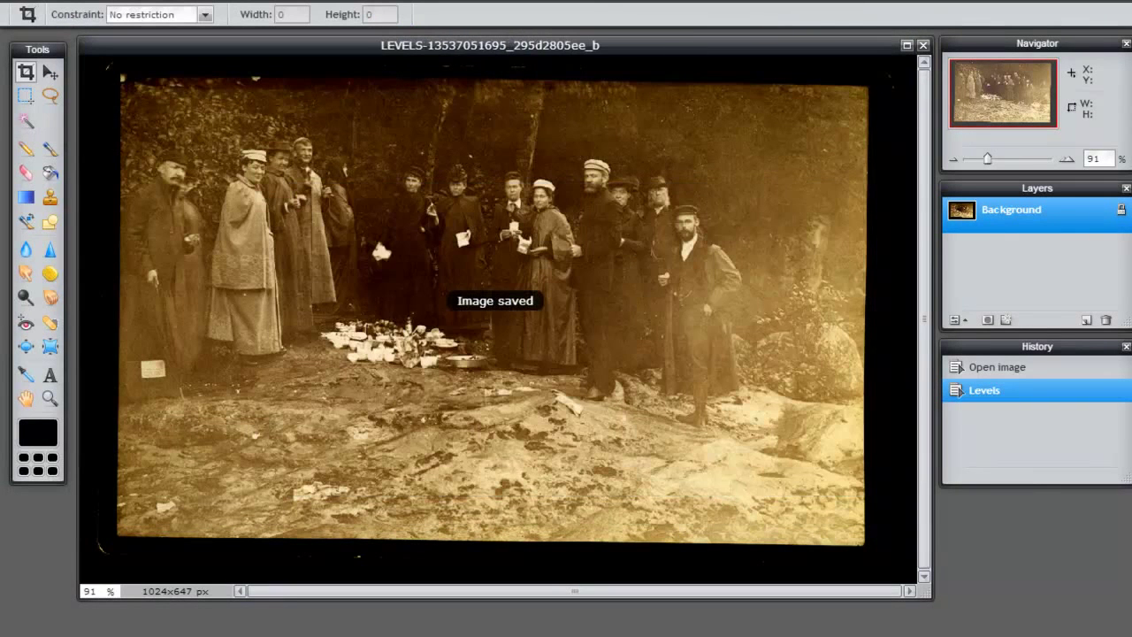
pyautogui.click(922, 45)
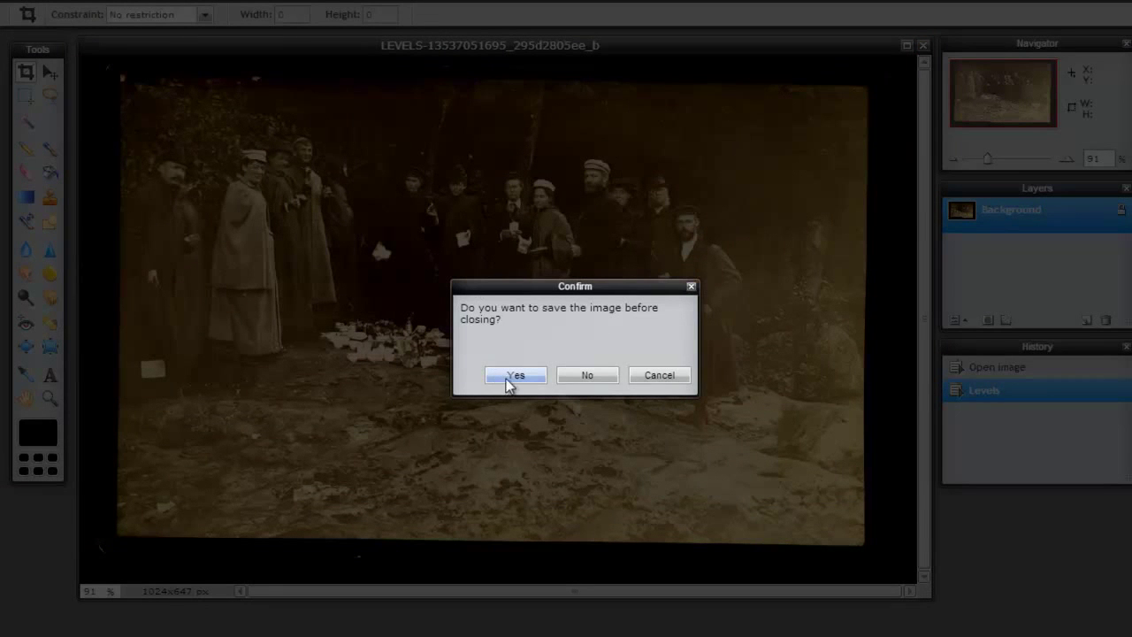
pyautogui.click(515, 374)
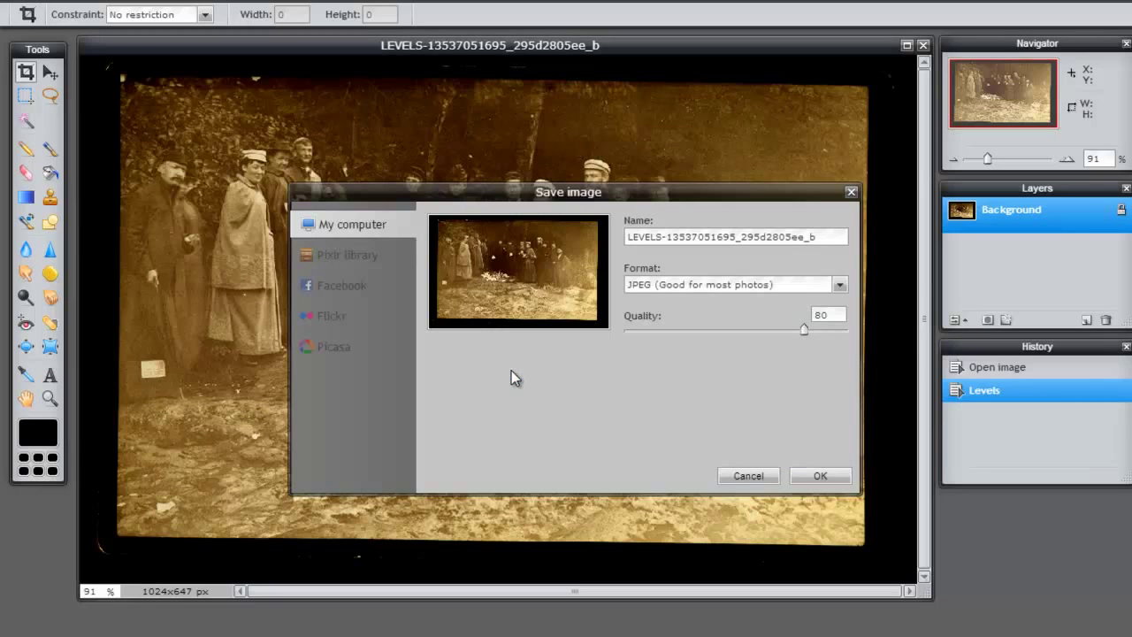
pyautogui.click(818, 479)
pyautogui.click(760, 492)
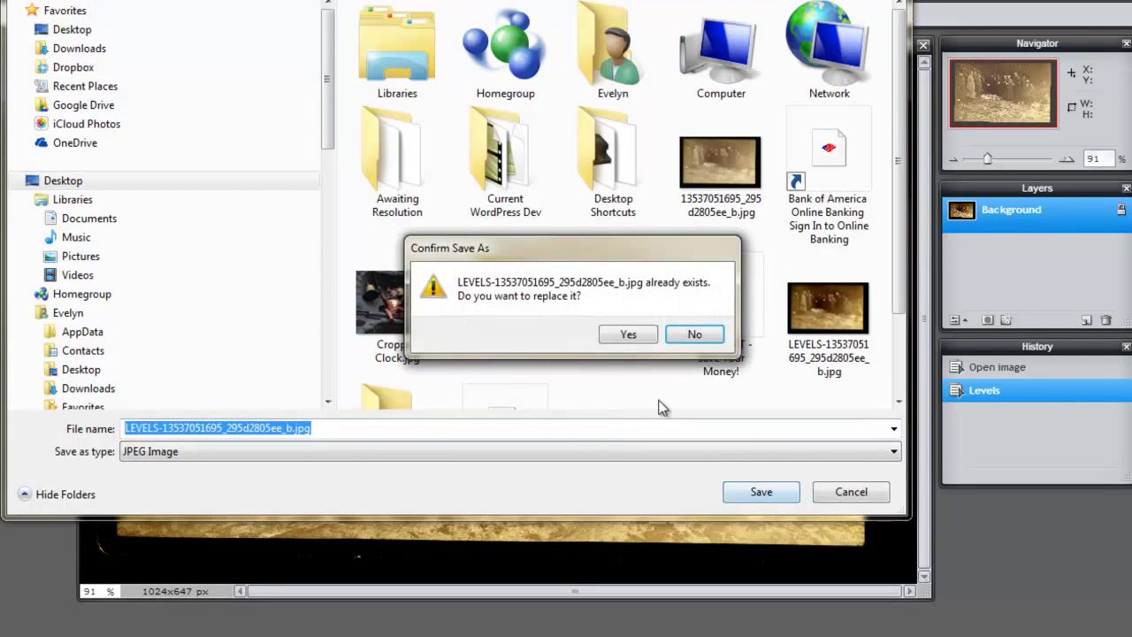
pyautogui.click(637, 336)
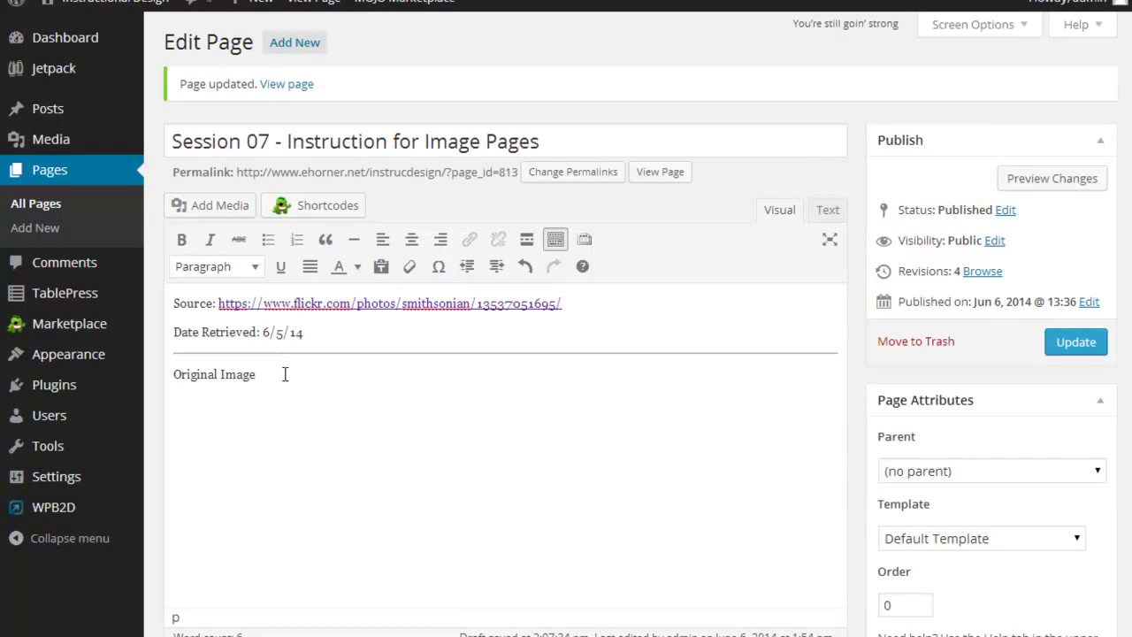
# Add a blank line under 'Original Image' and start a new media upload with Add Media
pyautogui.press('Return')
pyautogui.click(210, 206)
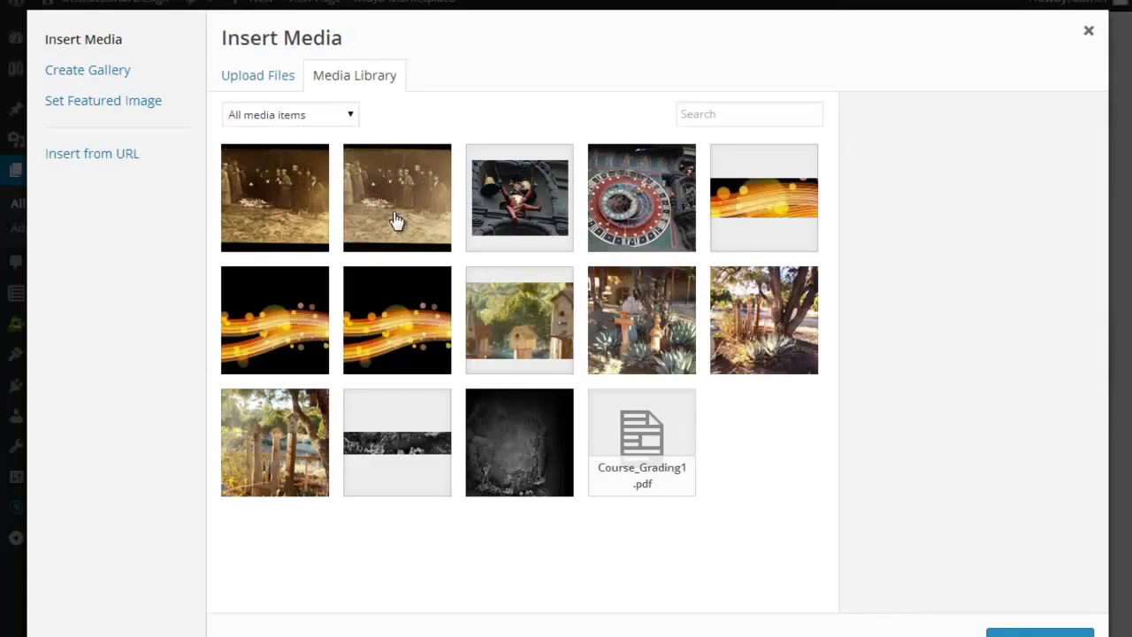
pyautogui.click(259, 77)
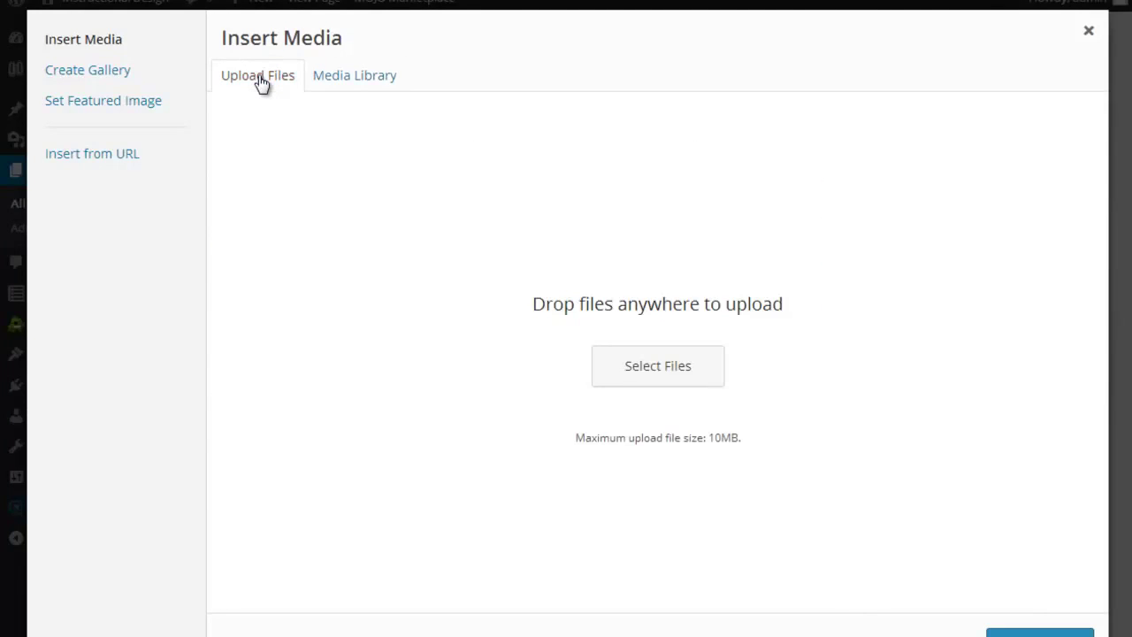
pyautogui.click(672, 372)
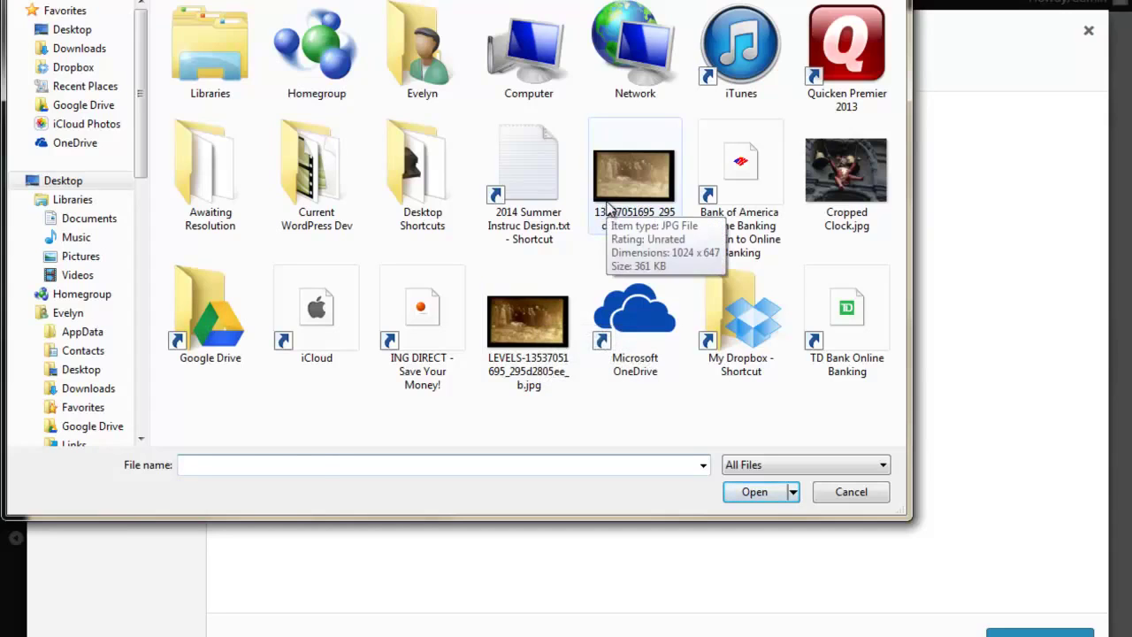
pyautogui.click(606, 206)
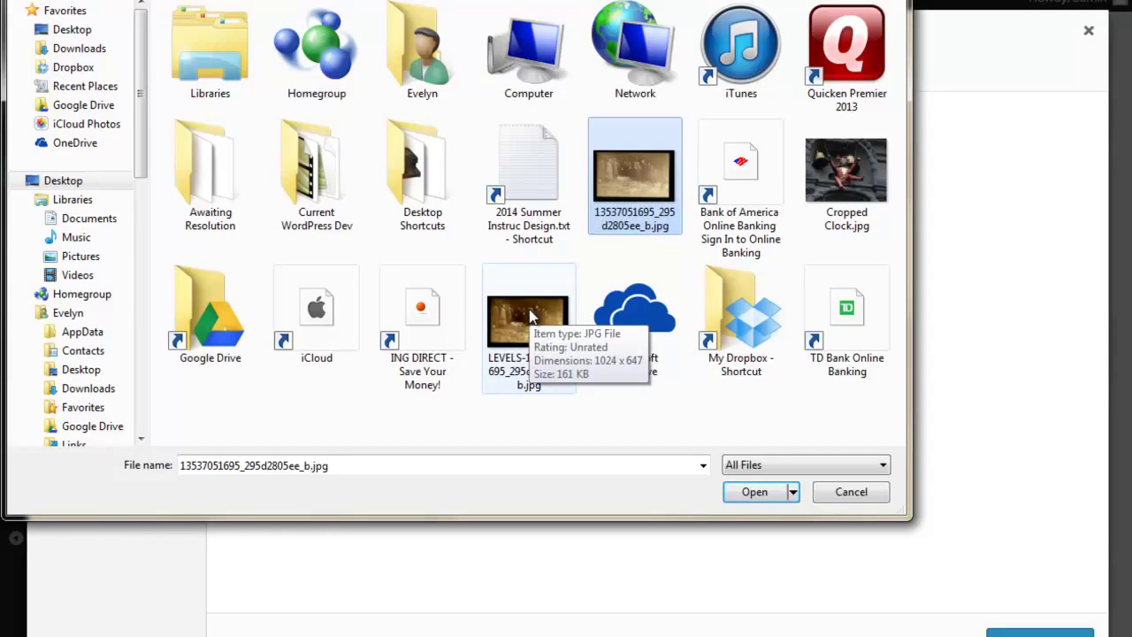
pyautogui.click(770, 497)
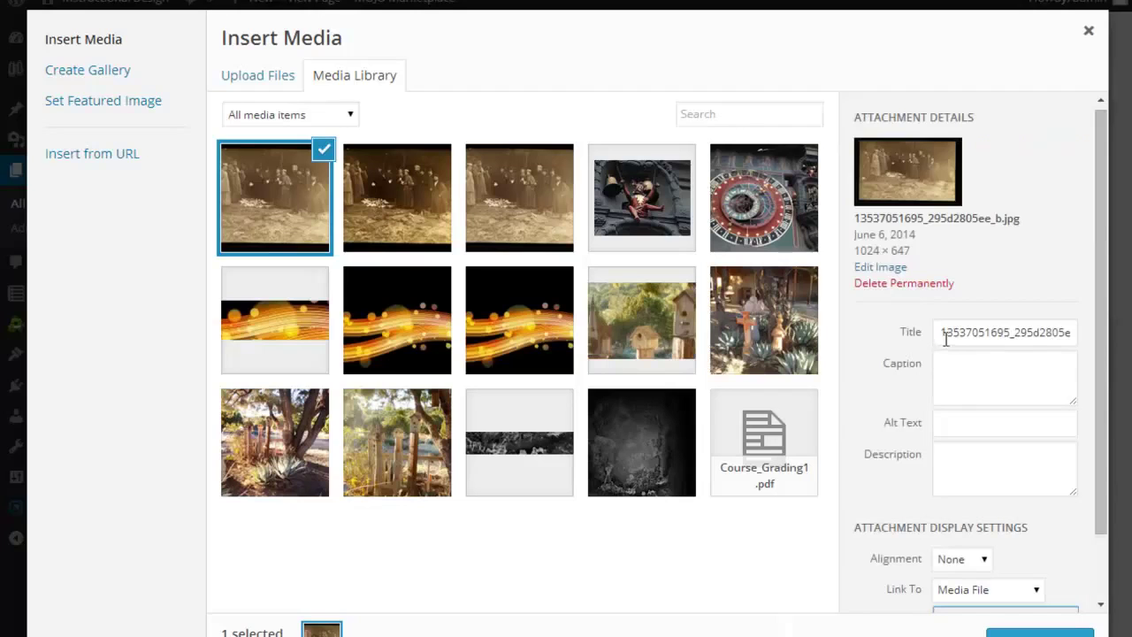
# Retitle the uploaded photo 'Smithsonian ORIGINAL' and copy the new title
pyautogui.moveTo(943, 331); pyautogui.dragTo(1113, 326)
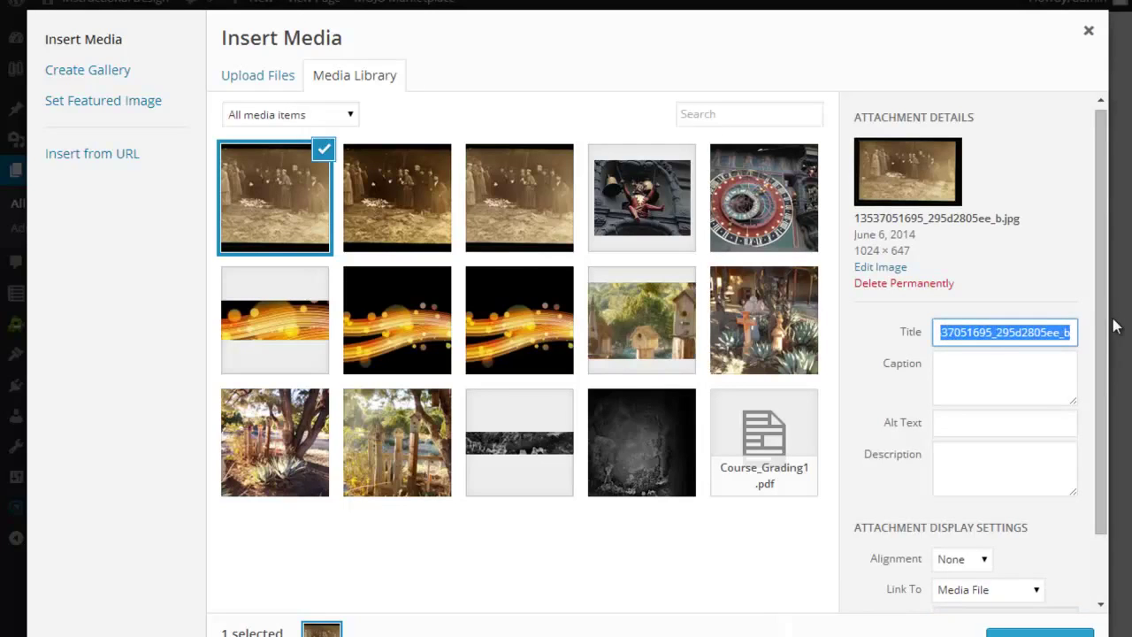
pyautogui.press('BackSpace')
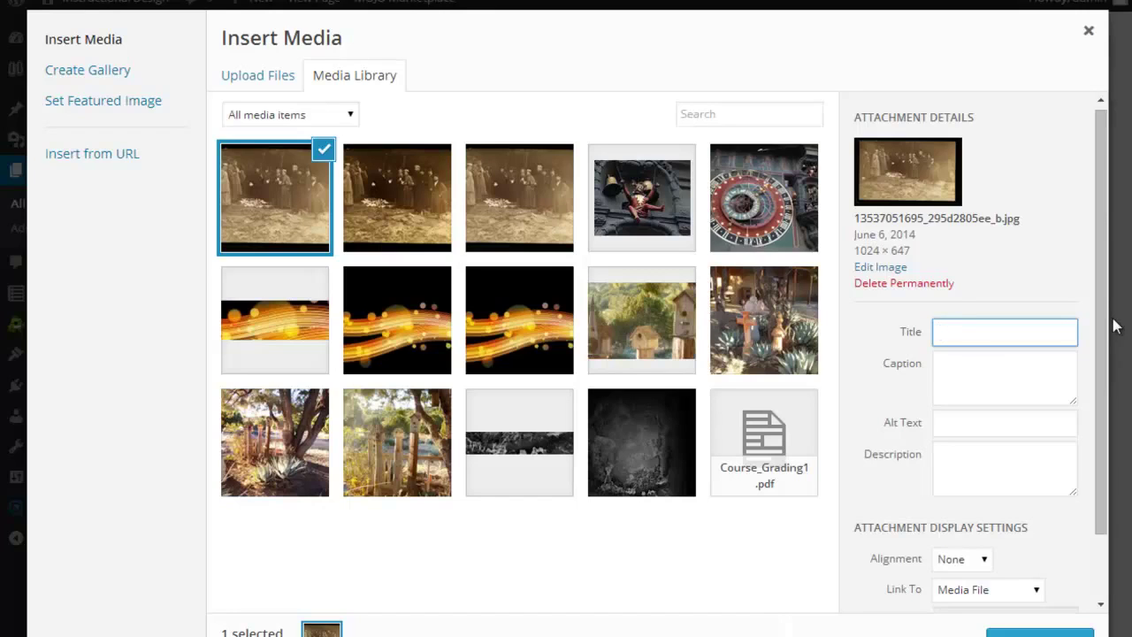
pyautogui.write('Smithsonian ORIGINAL')
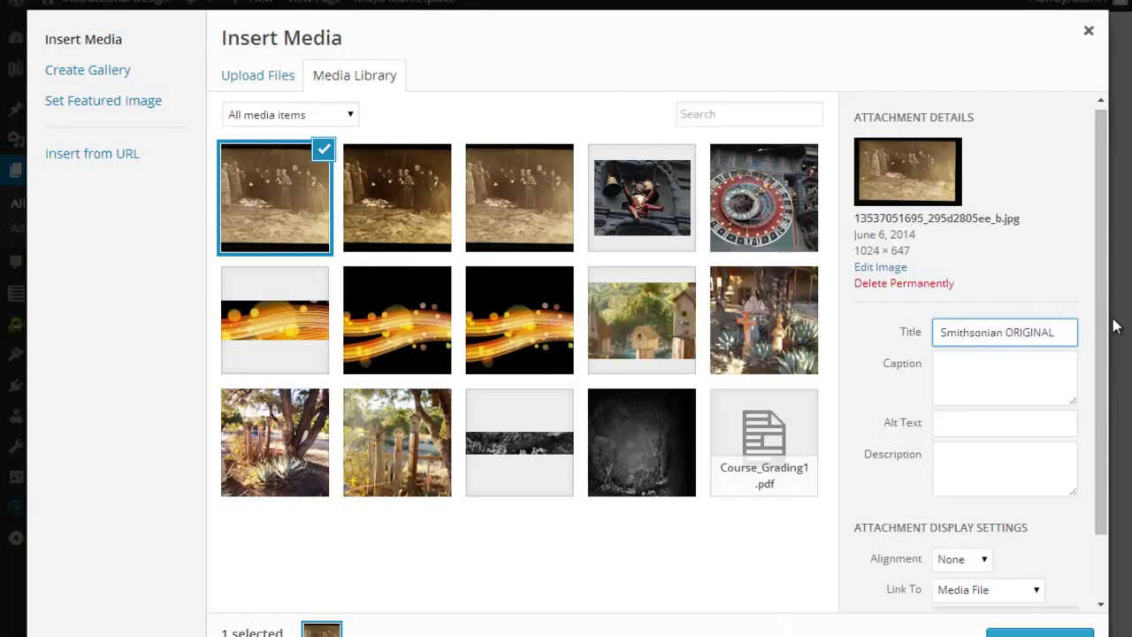
pyautogui.moveTo(1065, 333); pyautogui.dragTo(935, 348)
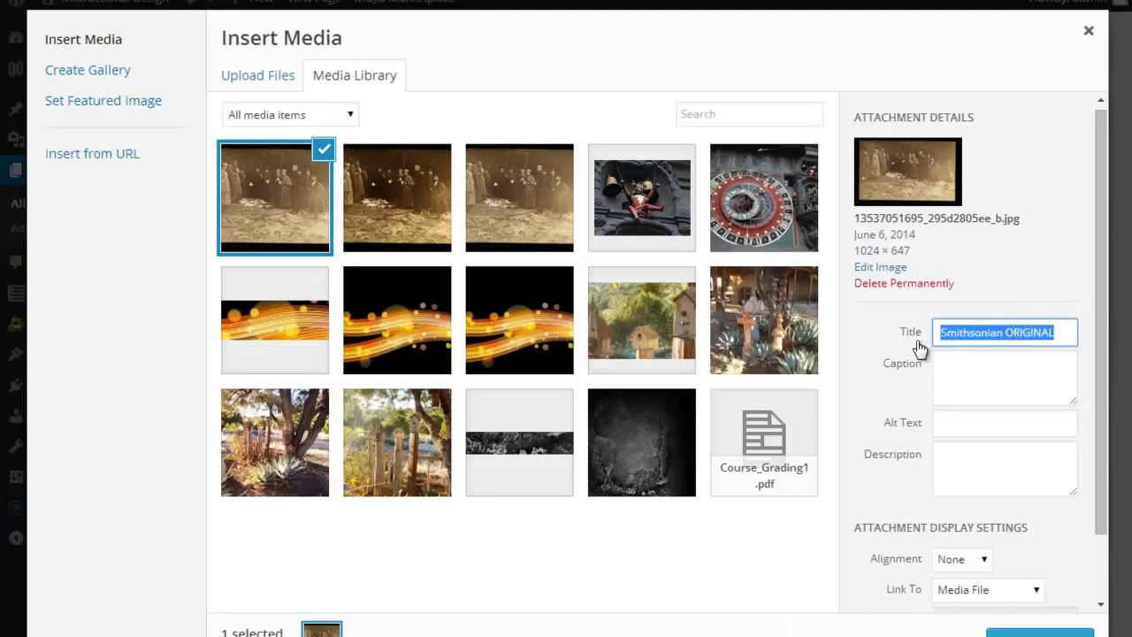
pyautogui.write('c')
pyautogui.click(955, 369)
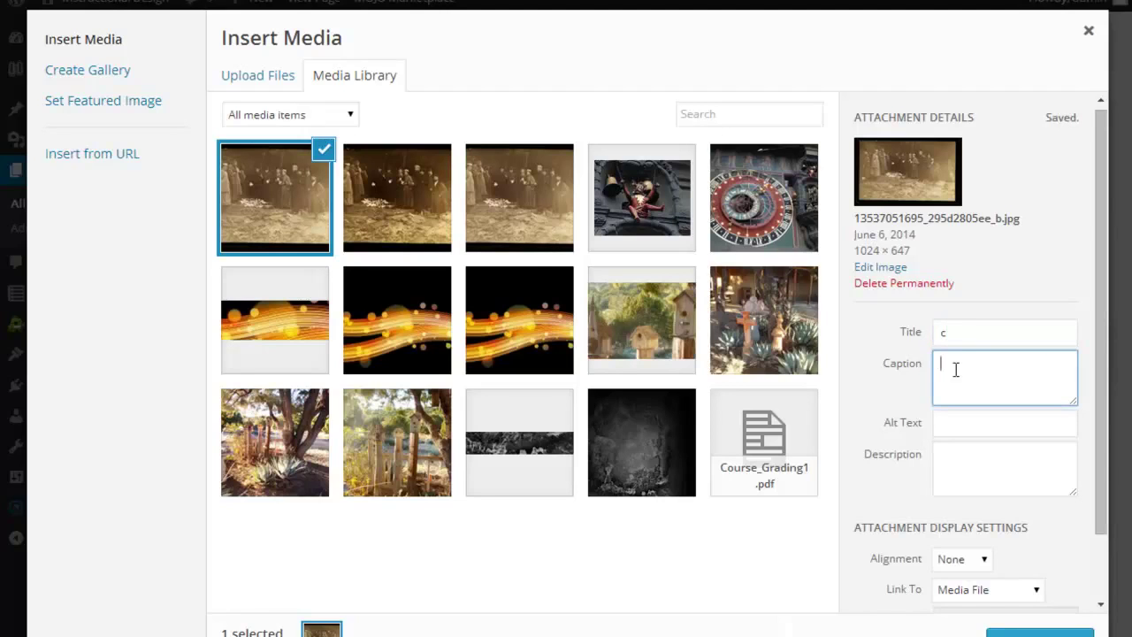
pyautogui.click(962, 333)
pyautogui.hotkey('ctrl', 'z')
pyautogui.hotkey('ctrl', 'c')
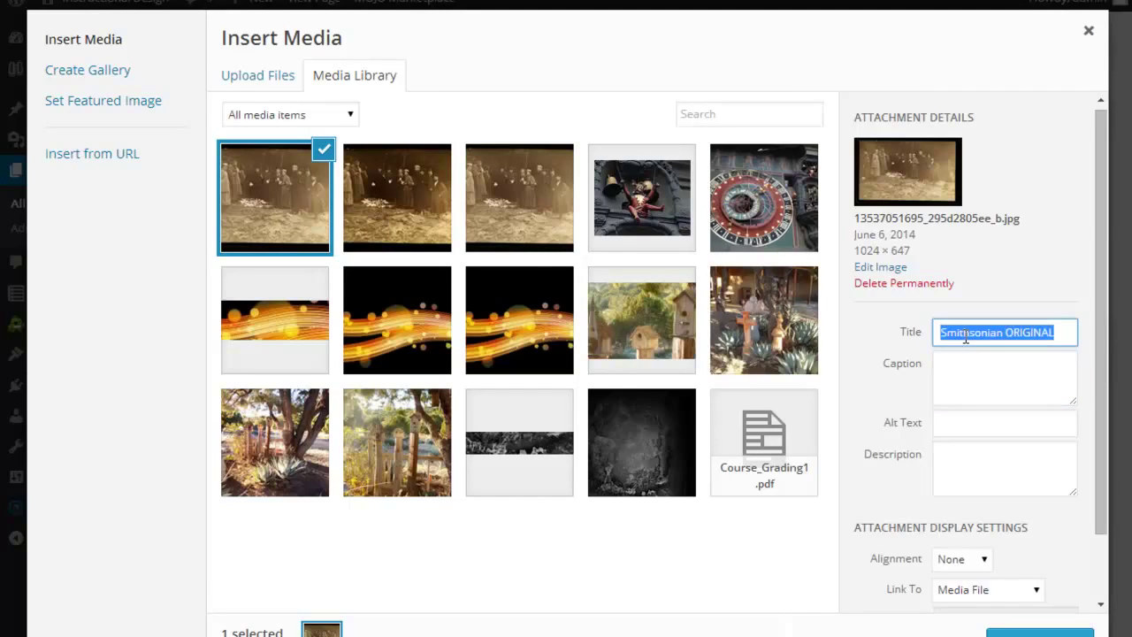
# Paste 'Smithsonian ORIGINAL' into the caption, alt text and description fields
pyautogui.click(978, 371)
pyautogui.hotkey('ctrl', 'v')
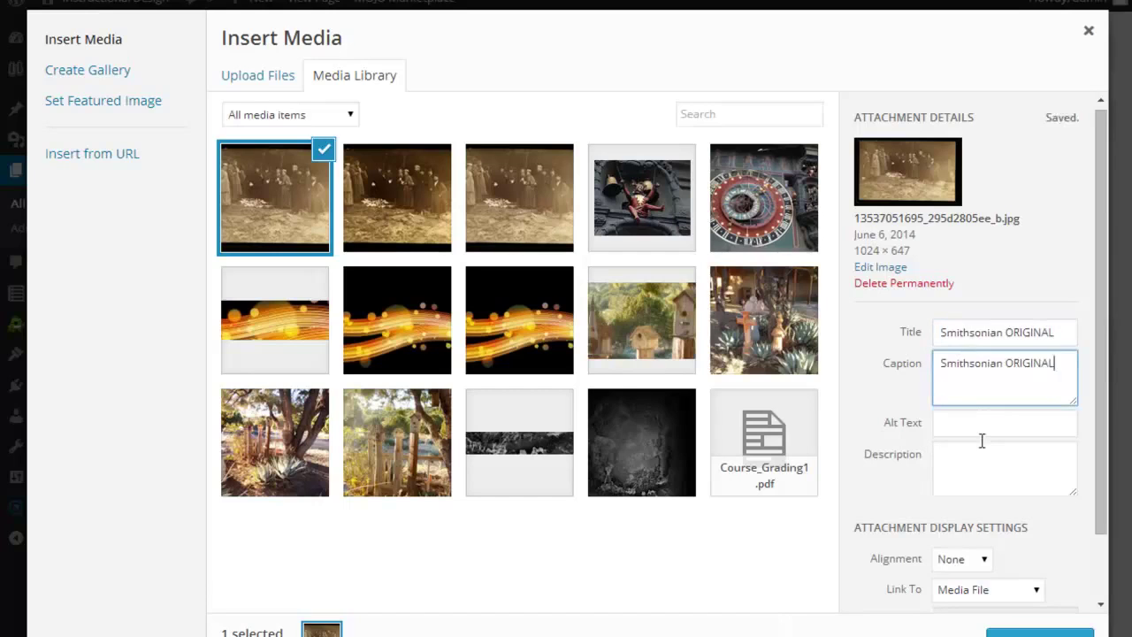
pyautogui.click(981, 428)
pyautogui.hotkey('ctrl', 'v')
pyautogui.click(982, 453)
pyautogui.hotkey('ctrl', 'v')
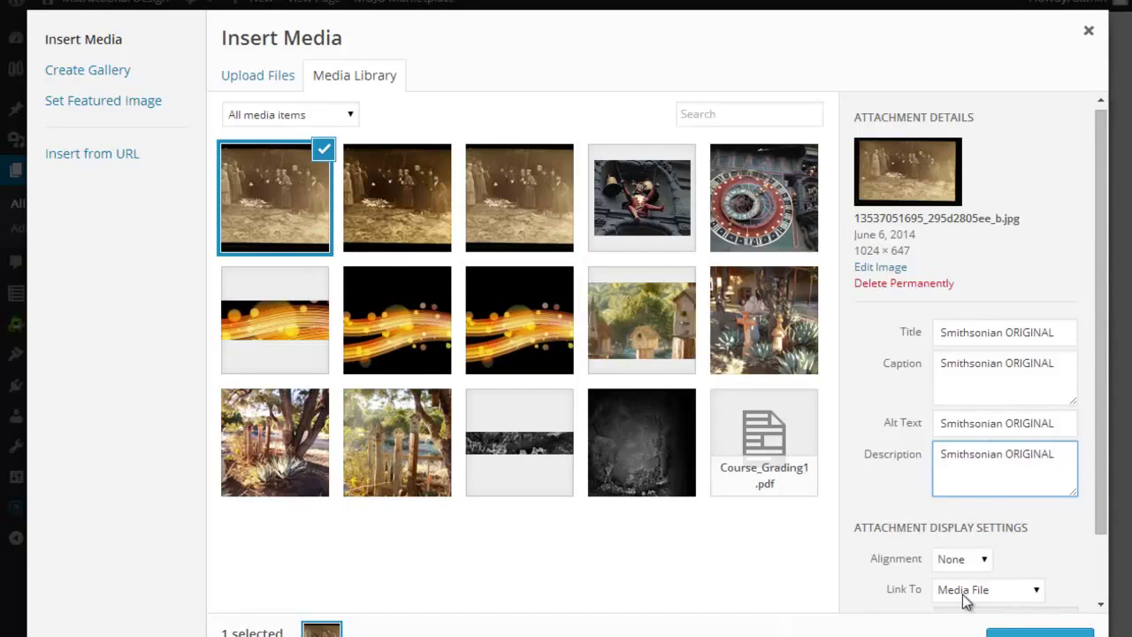
# Set the original photo's link to None and its size to Thumbnail – 150 × 150
pyautogui.moveTo(1099, 426); pyautogui.dragTo(1103, 530)
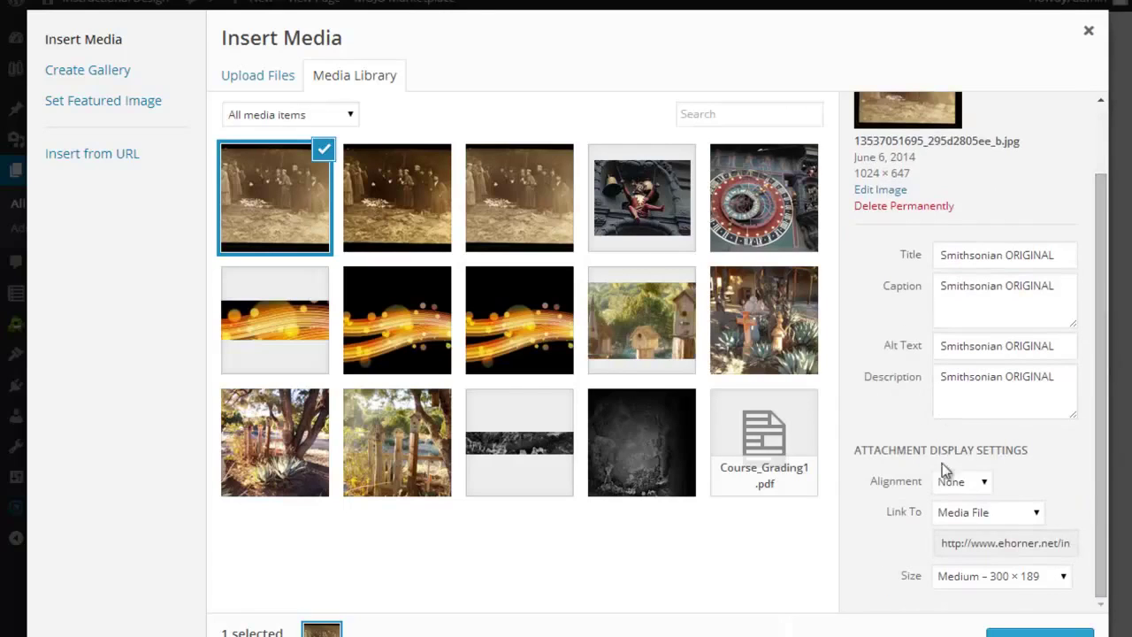
pyautogui.click(947, 516)
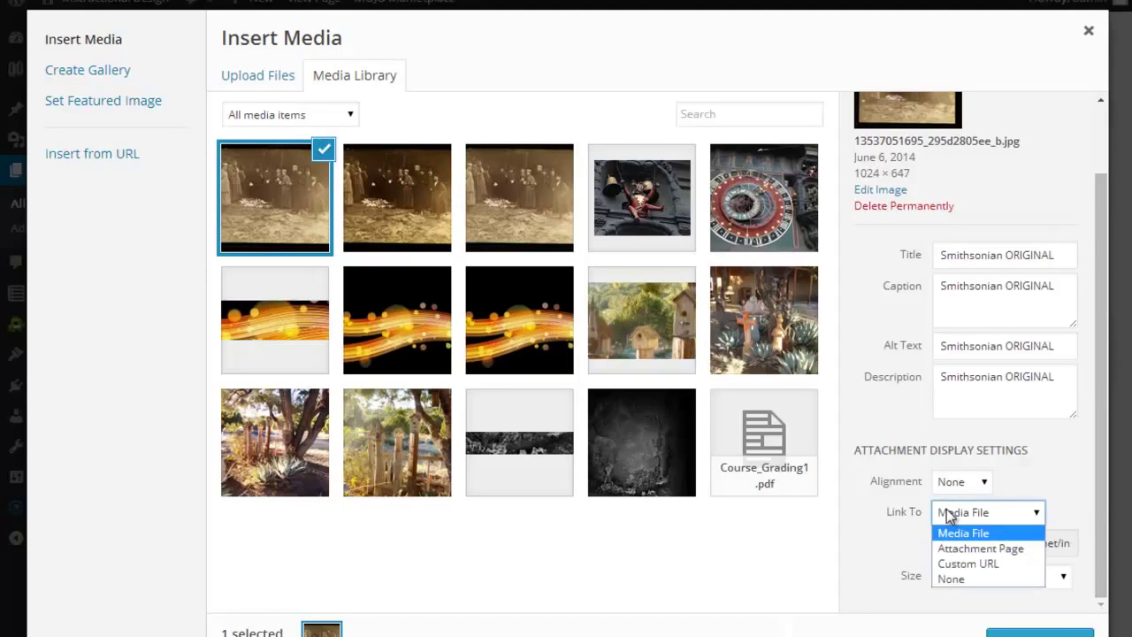
pyautogui.press('Escape')
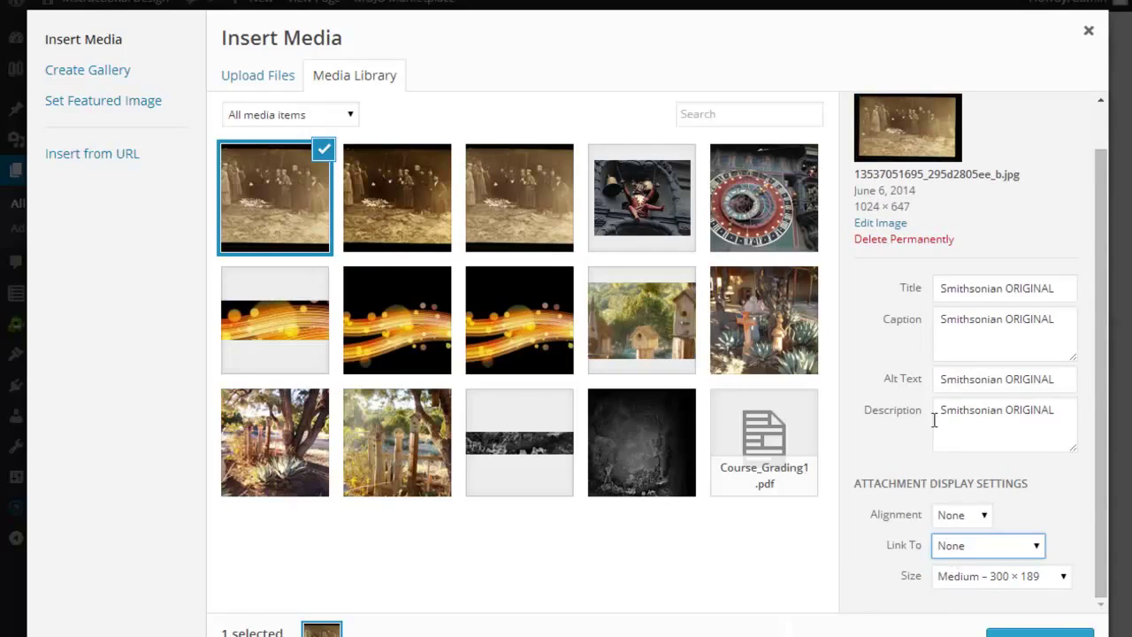
pyautogui.click(1105, 411)
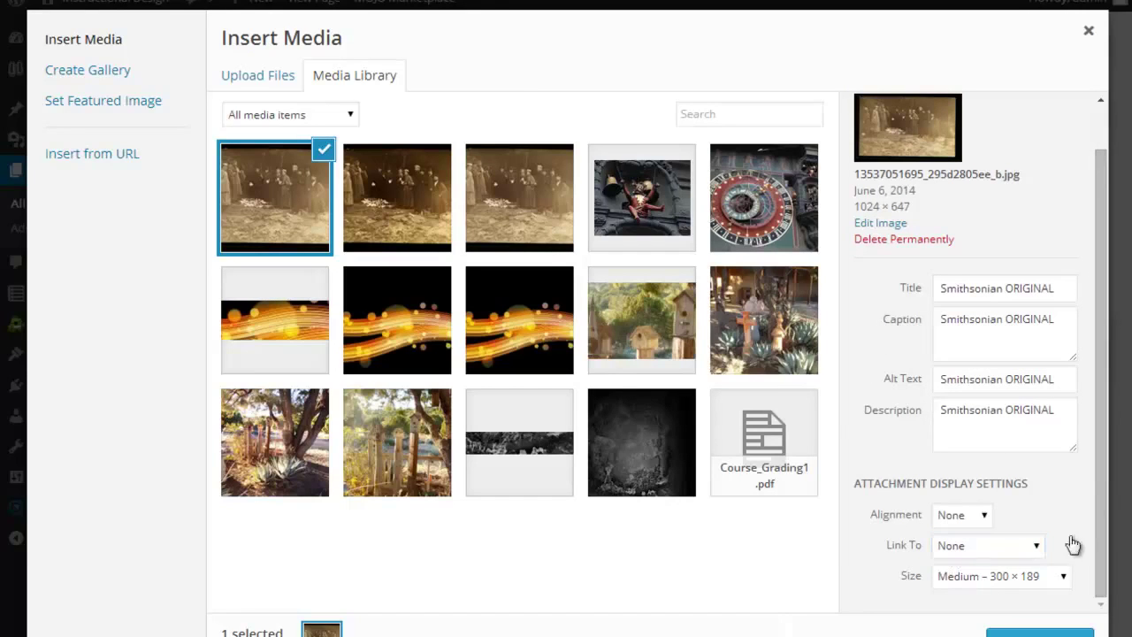
pyautogui.click(990, 579)
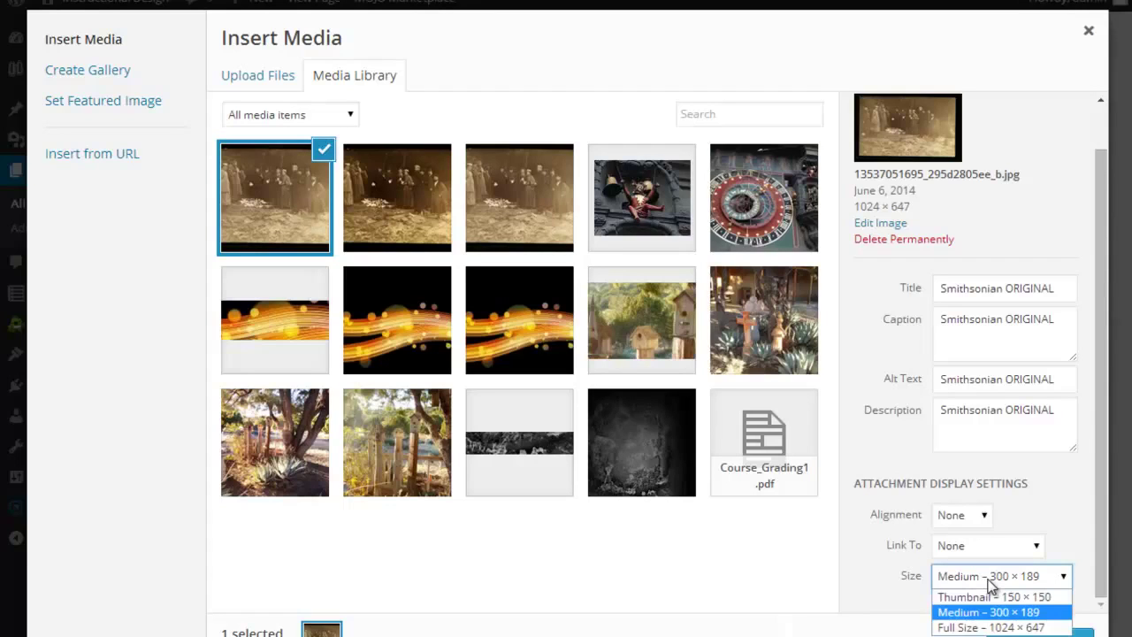
pyautogui.click(989, 597)
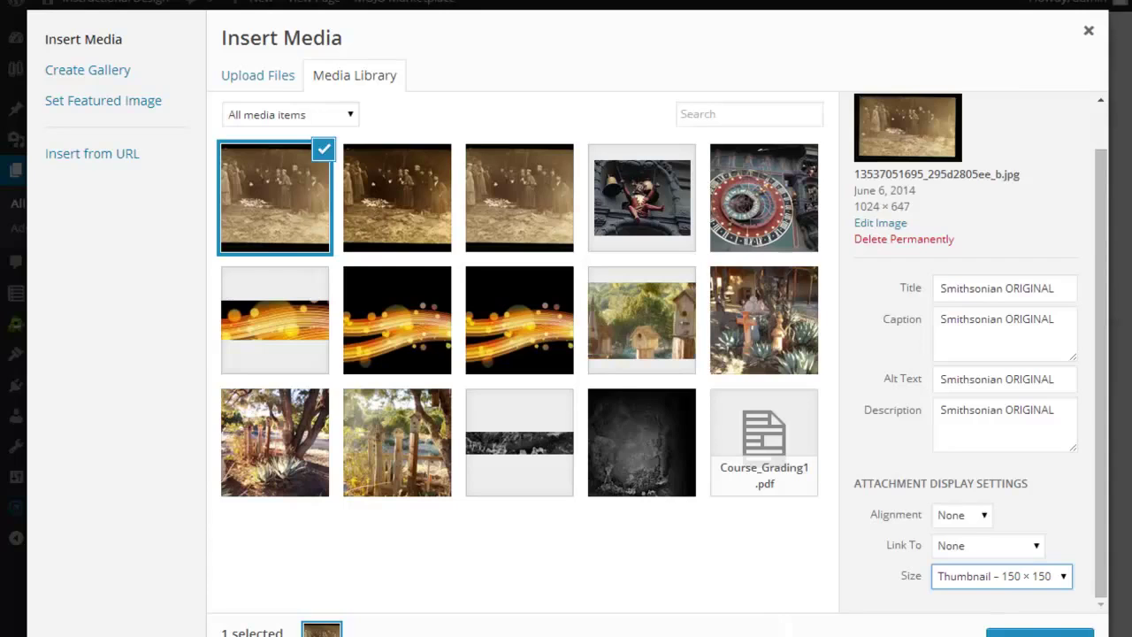
# Insert the captioned Smithsonian ORIGINAL thumbnail into the page
pyautogui.click(1028, 633)
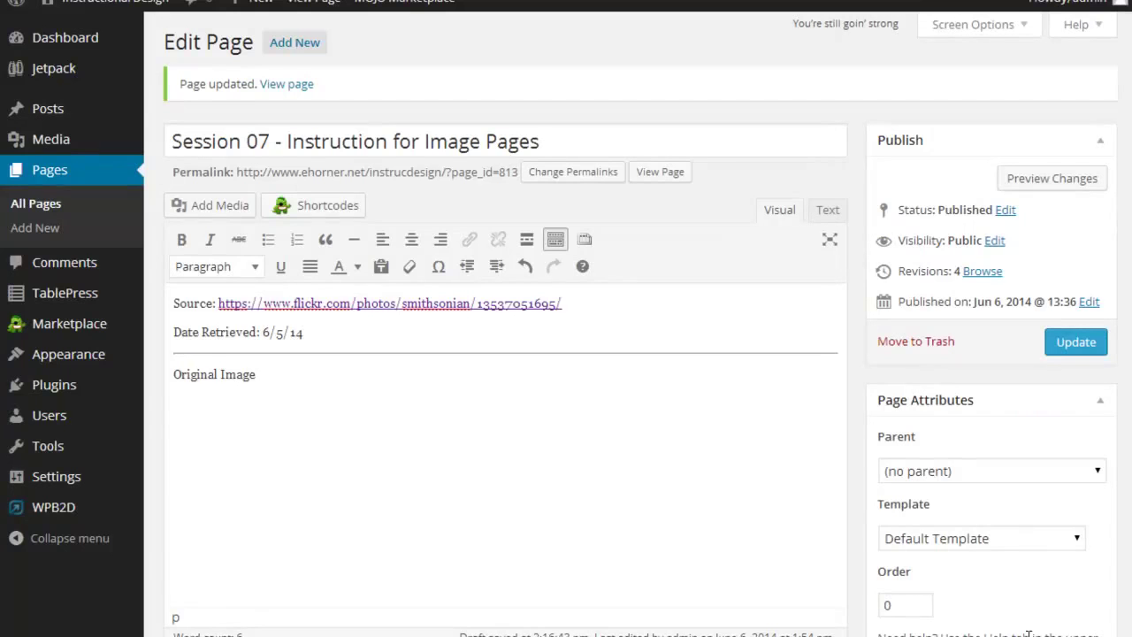
pyautogui.click(470, 430)
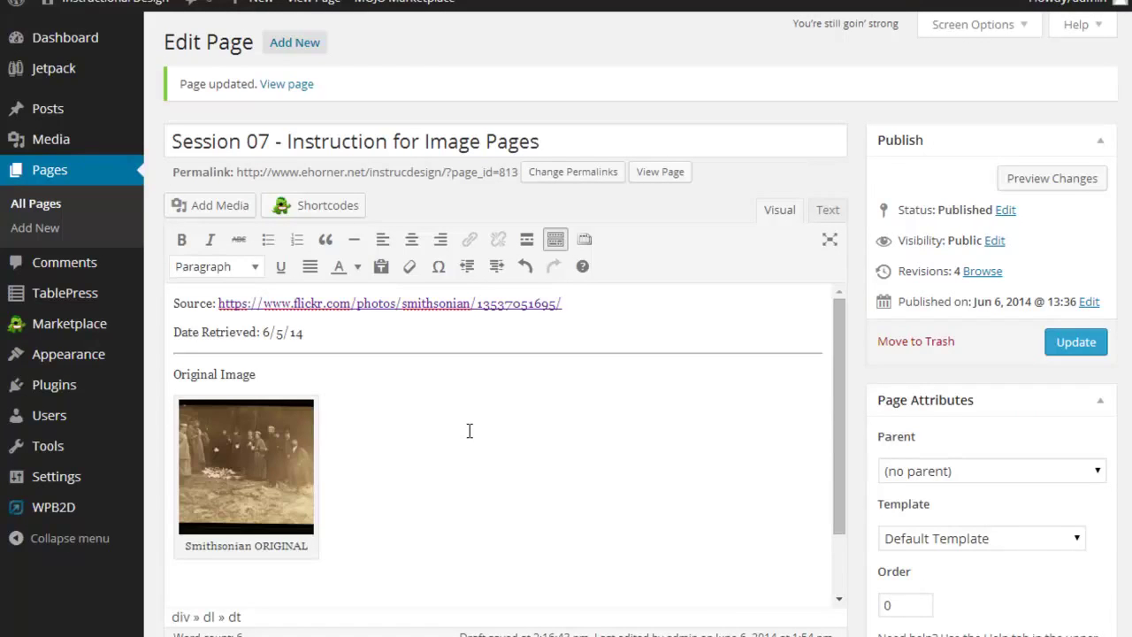
pyautogui.press('Return')
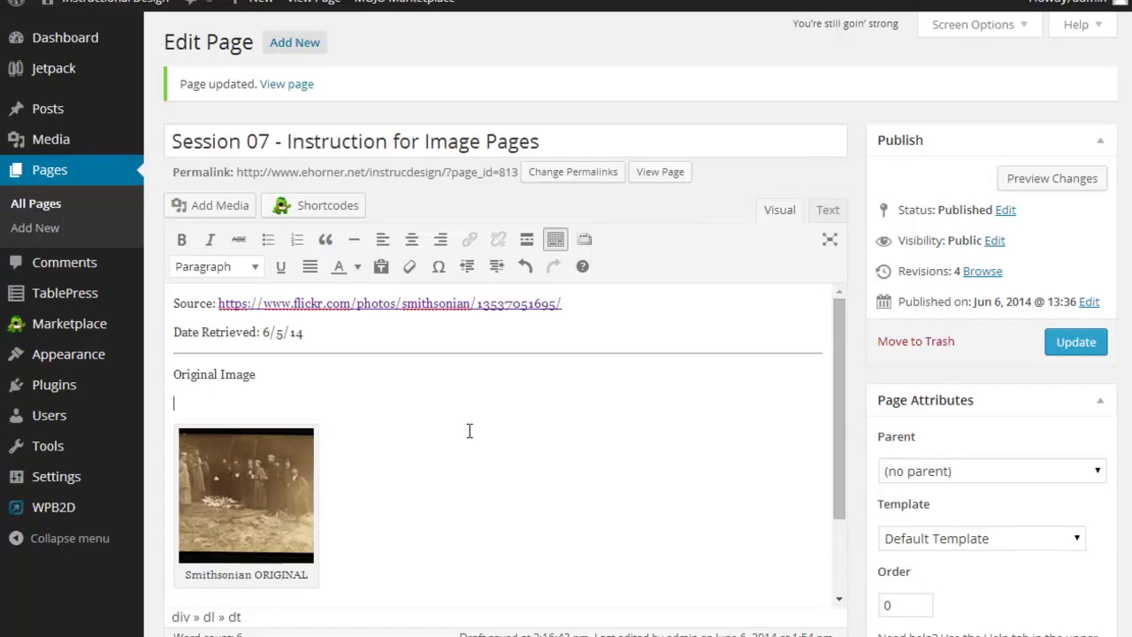
pyautogui.hotkey('ctrl', 'z')
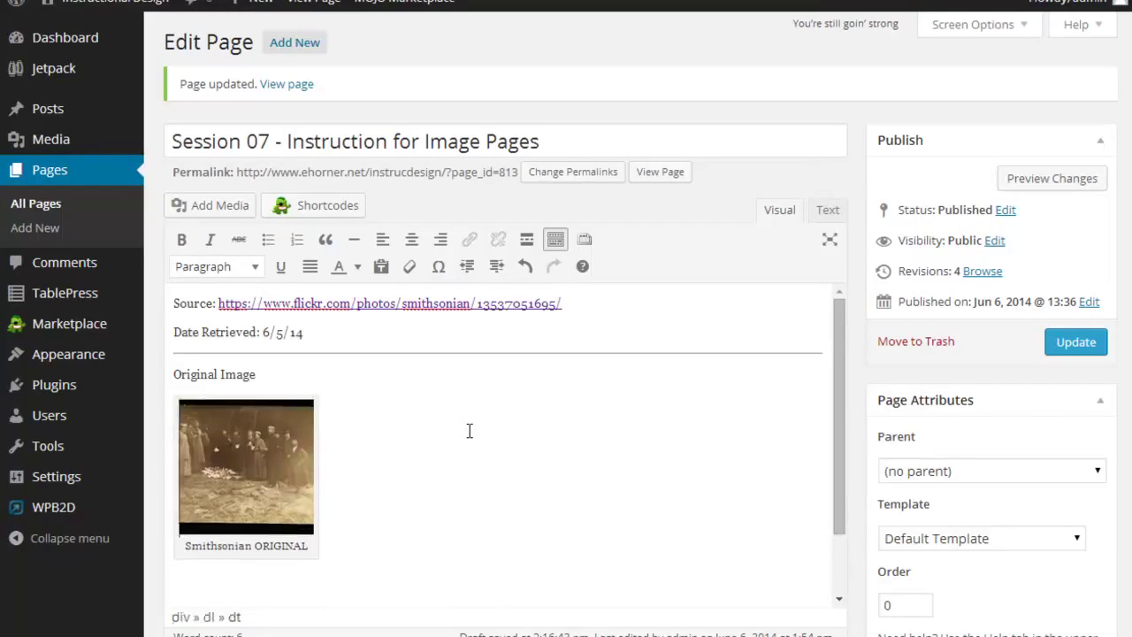
# Add the line 'Image with Adjusted Levels' below the thumbnail, followed by a new empty line
pyautogui.press('Down')
pyautogui.press('Return')
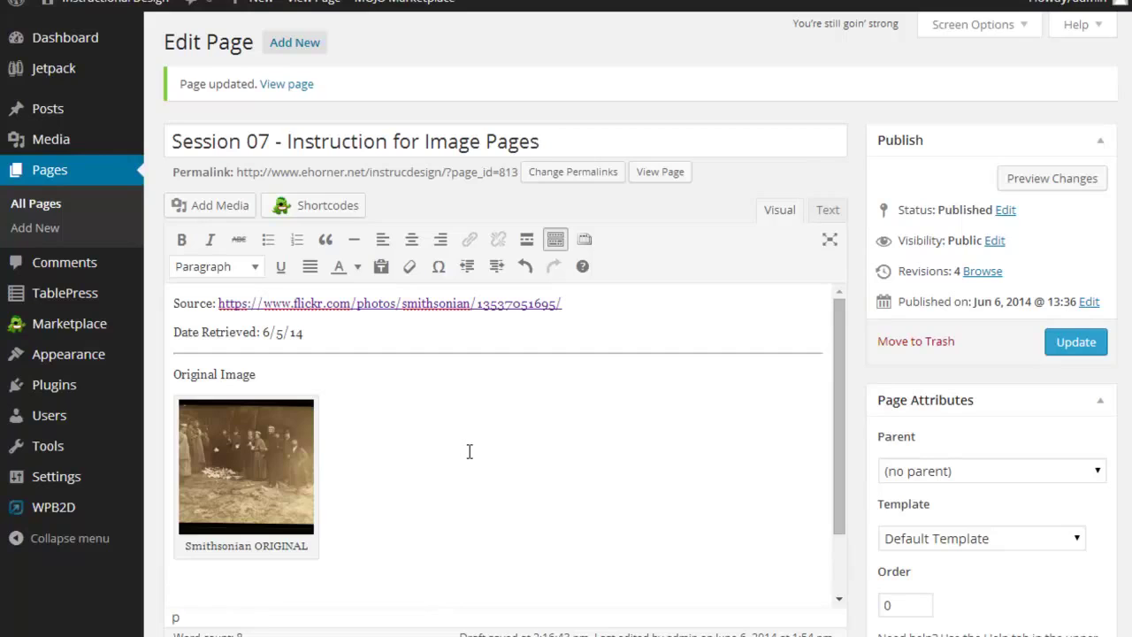
pyautogui.write('Image with Adjus')
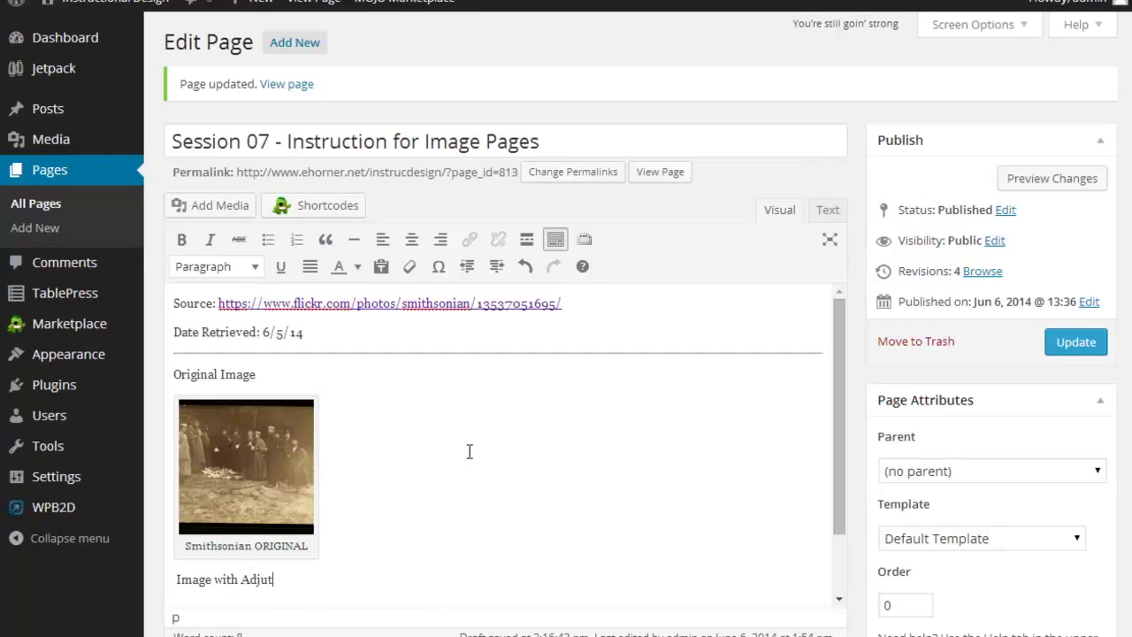
pyautogui.write('ted Levels')
pyautogui.press('Return')
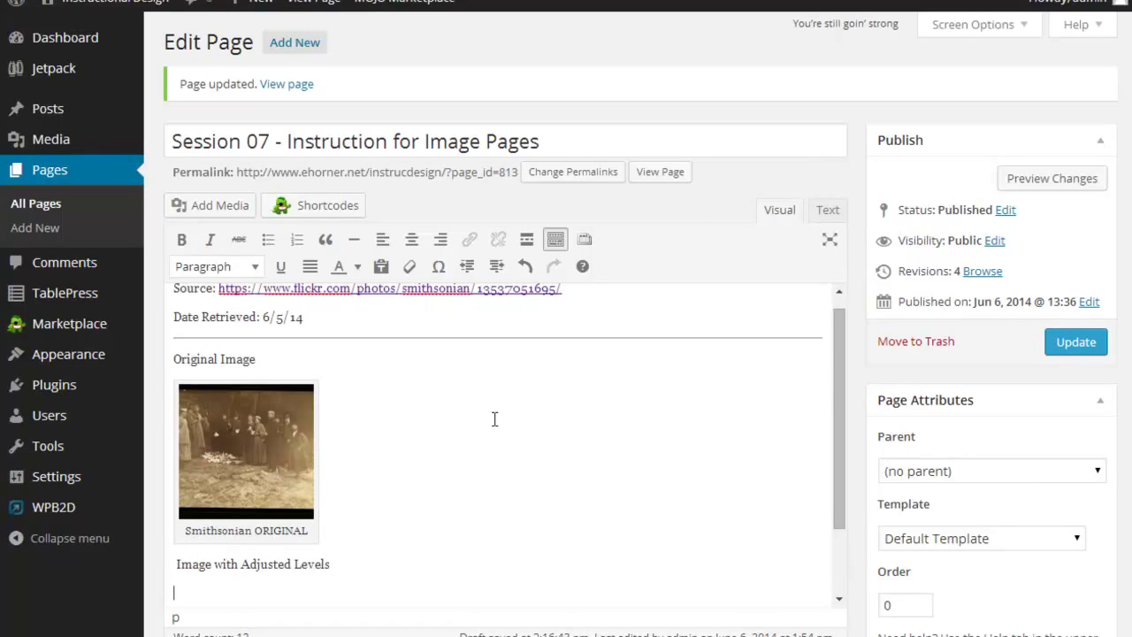
pyautogui.click(237, 211)
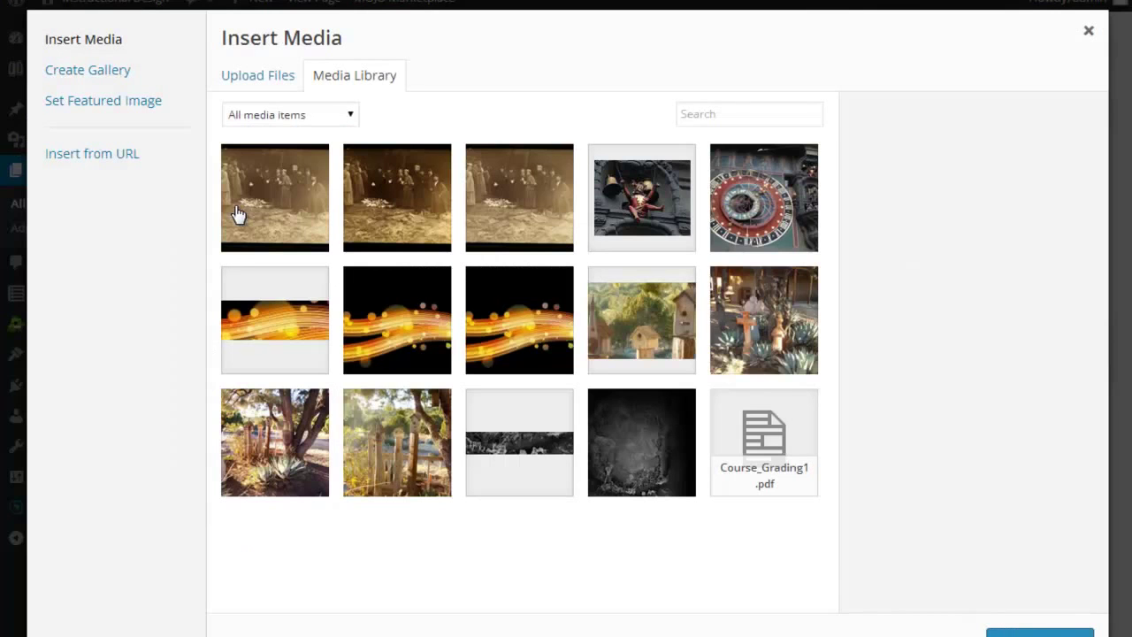
pyautogui.click(258, 83)
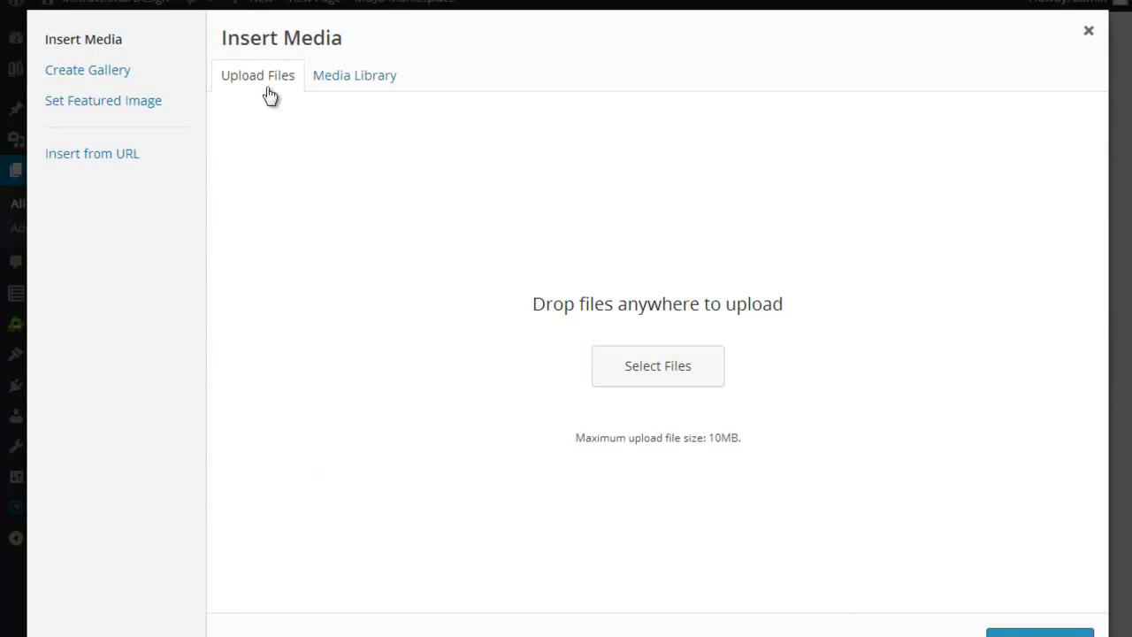
pyautogui.click(634, 370)
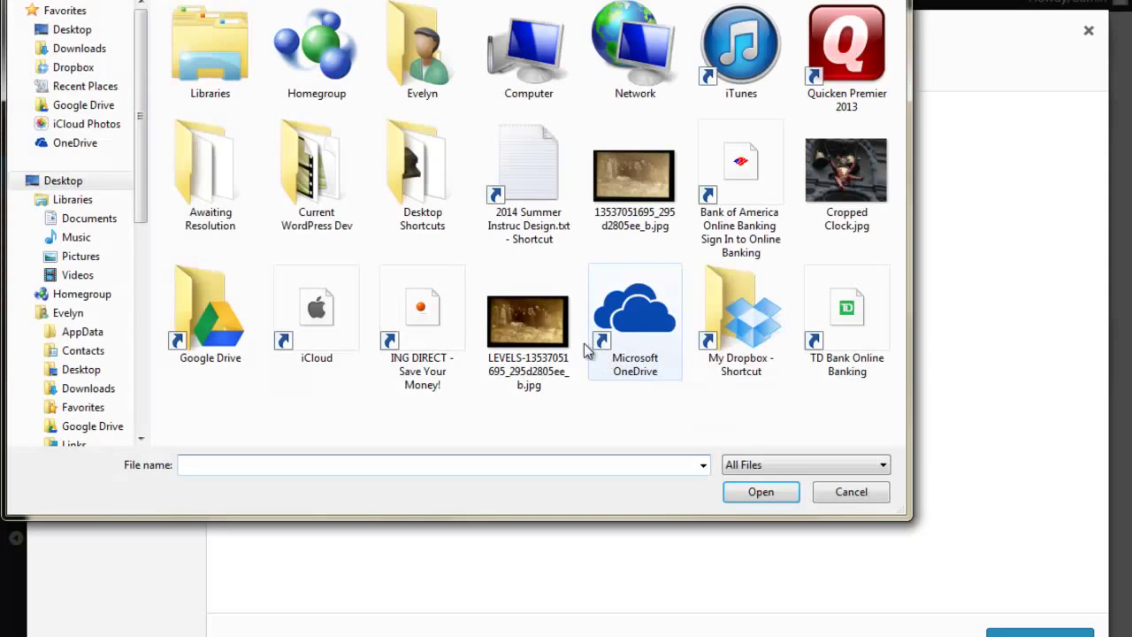
pyautogui.click(515, 333)
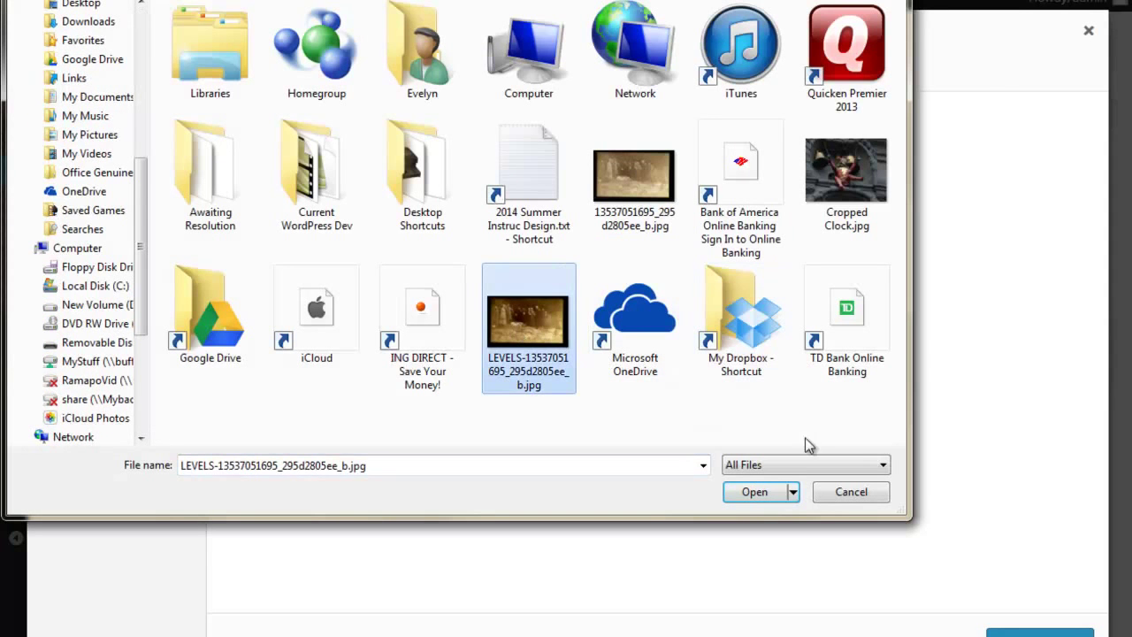
pyautogui.click(778, 494)
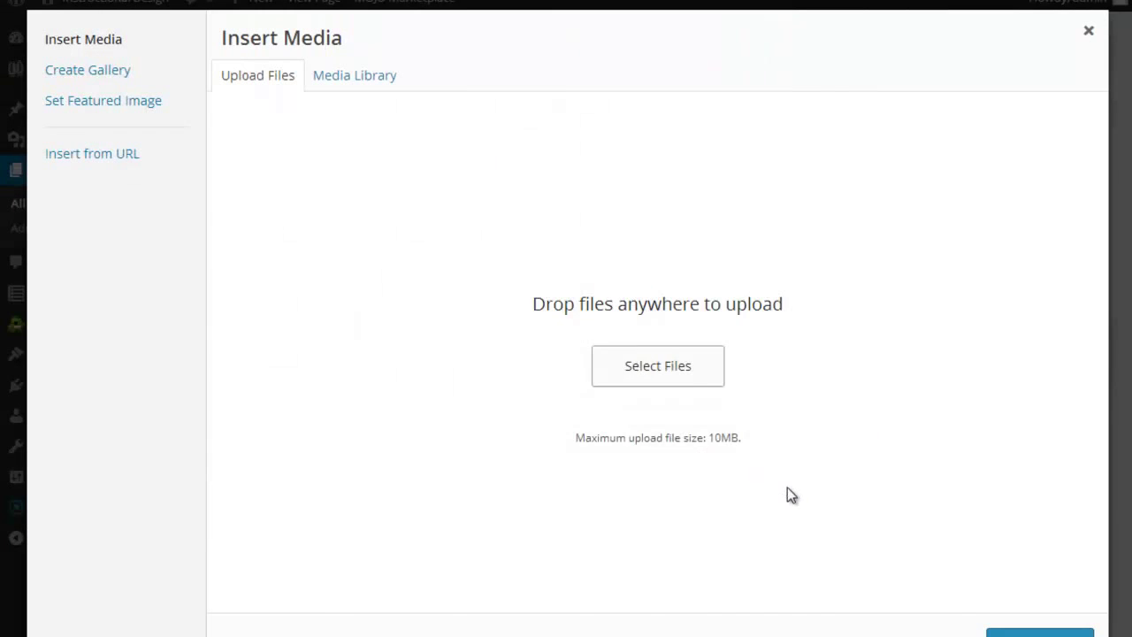
# Retitle the uploaded image 'Smithsonian - Levels Adjusted'
pyautogui.click(984, 368)
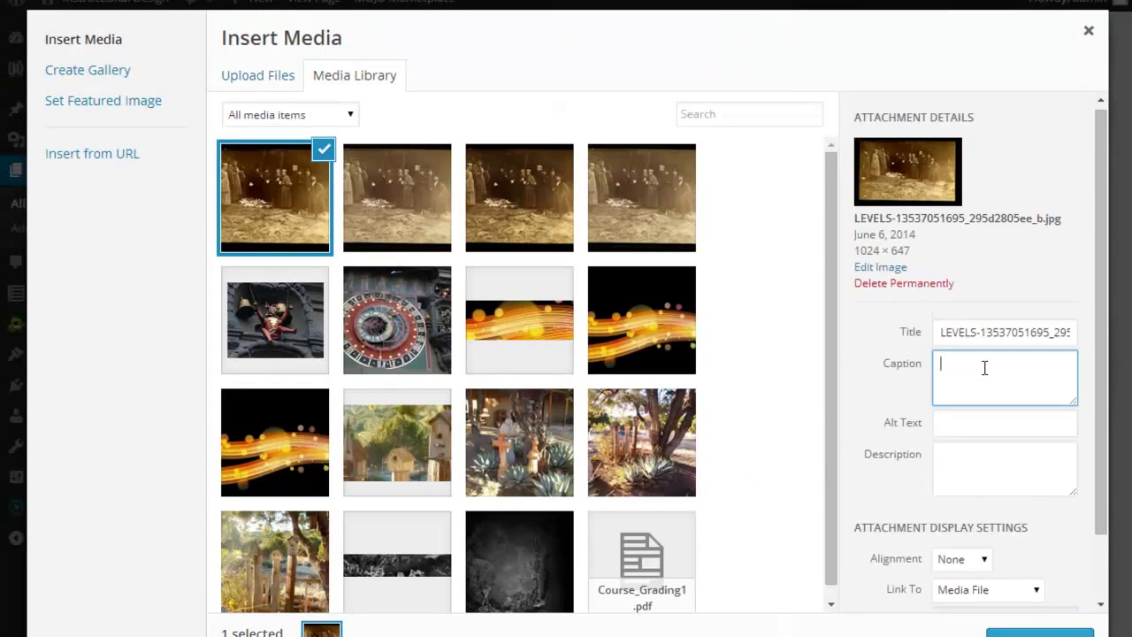
pyautogui.click(973, 341)
pyautogui.tripleClick(940, 331)
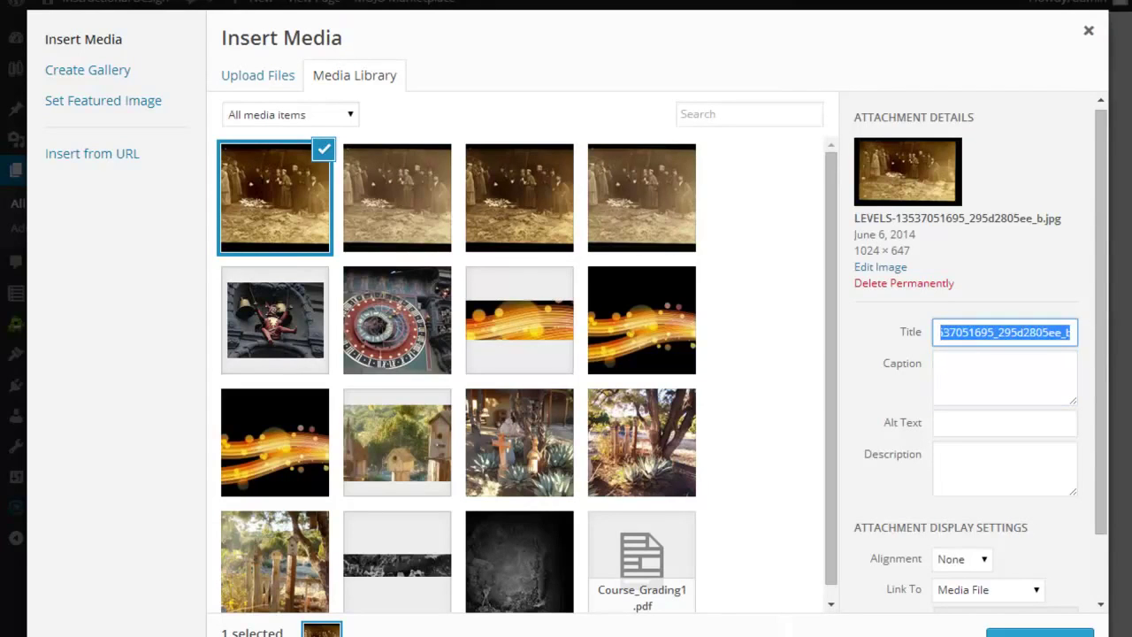
pyautogui.press('BackSpace')
pyautogui.write('Smithsonian - Levels Adjustte')
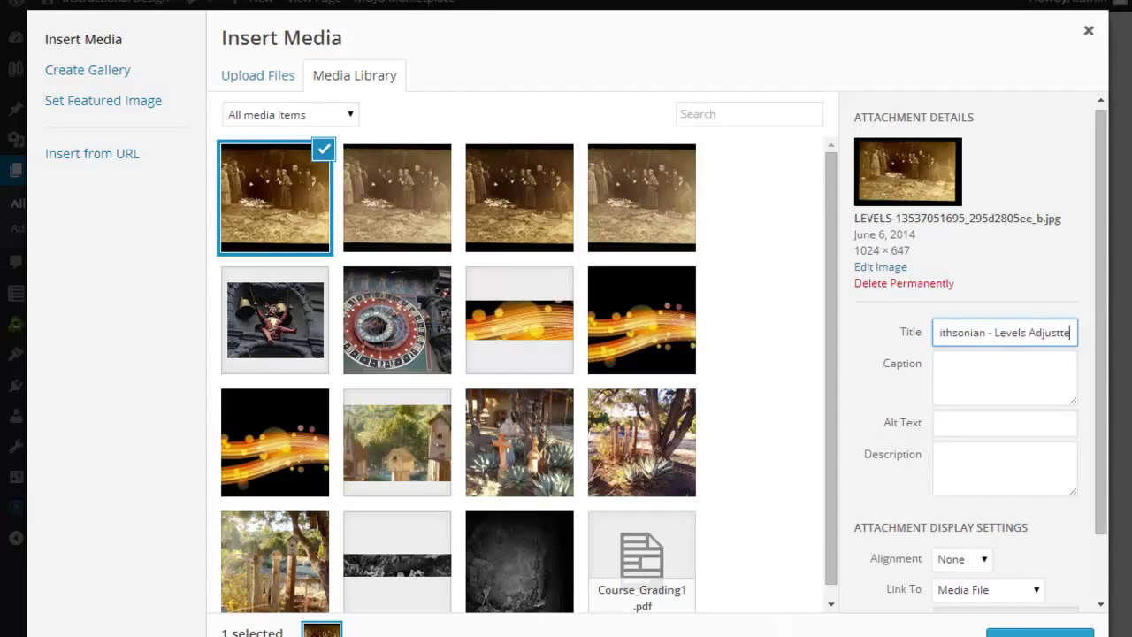
pyautogui.press('BackSpace')
pyautogui.press('BackSpace')
pyautogui.write('ed')
# Copy that title into the caption, alt text and description fields
pyautogui.hotkey('ctrl', 'a')
pyautogui.hotkey('ctrl', 'c')
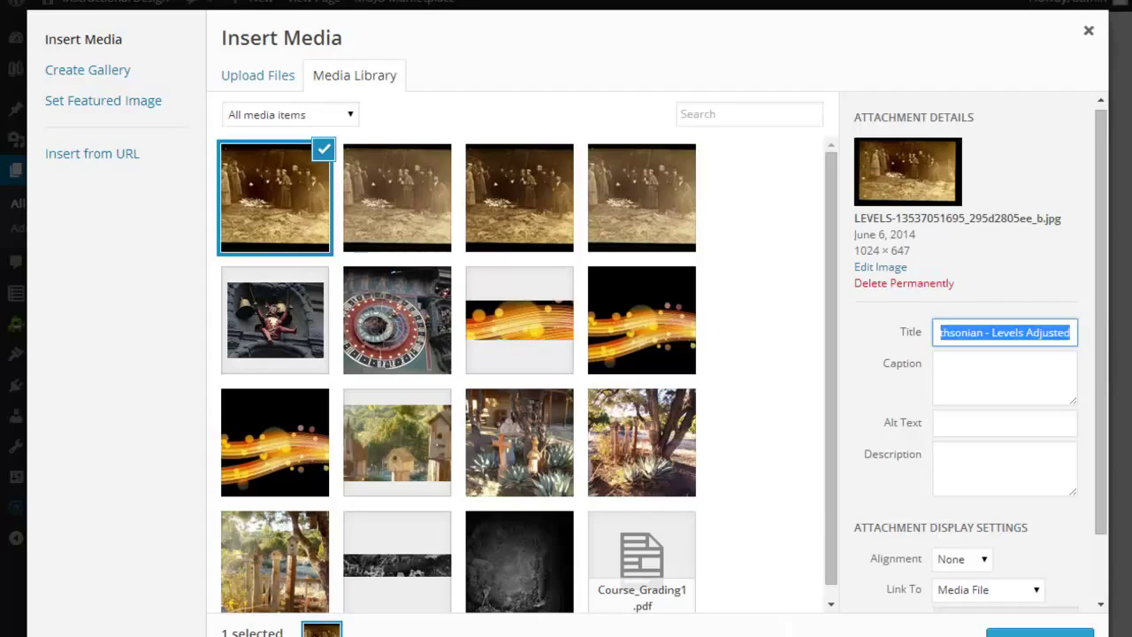
pyautogui.click(993, 371)
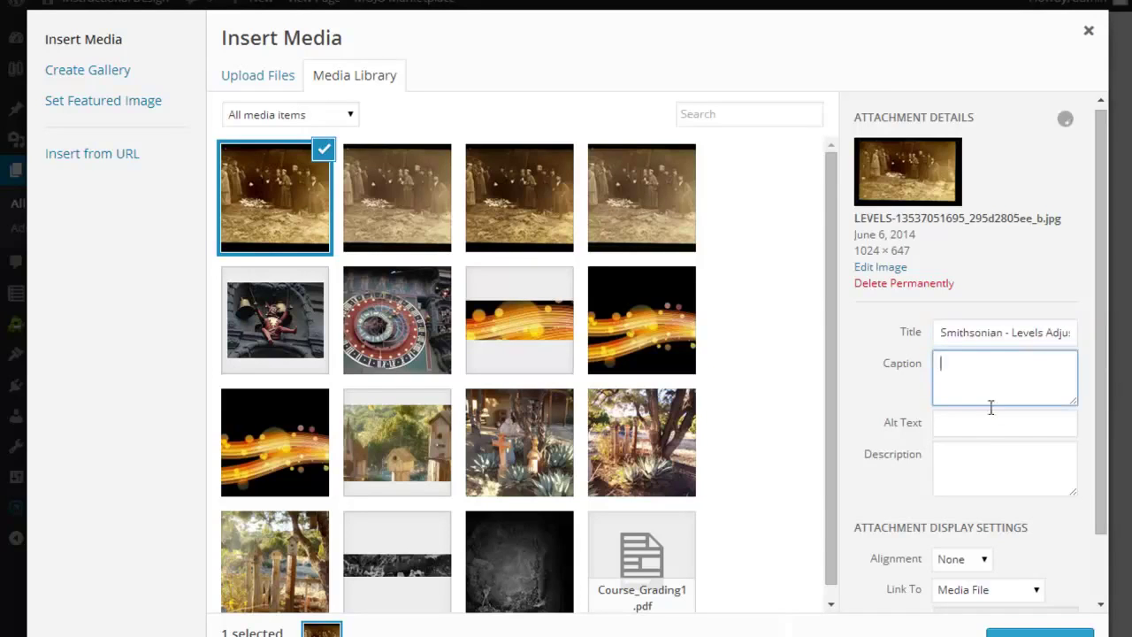
pyautogui.hotkey('ctrl', 'v')
pyautogui.click(990, 424)
pyautogui.hotkey('ctrl', 'v')
pyautogui.click(980, 468)
pyautogui.hotkey('ctrl', 'v')
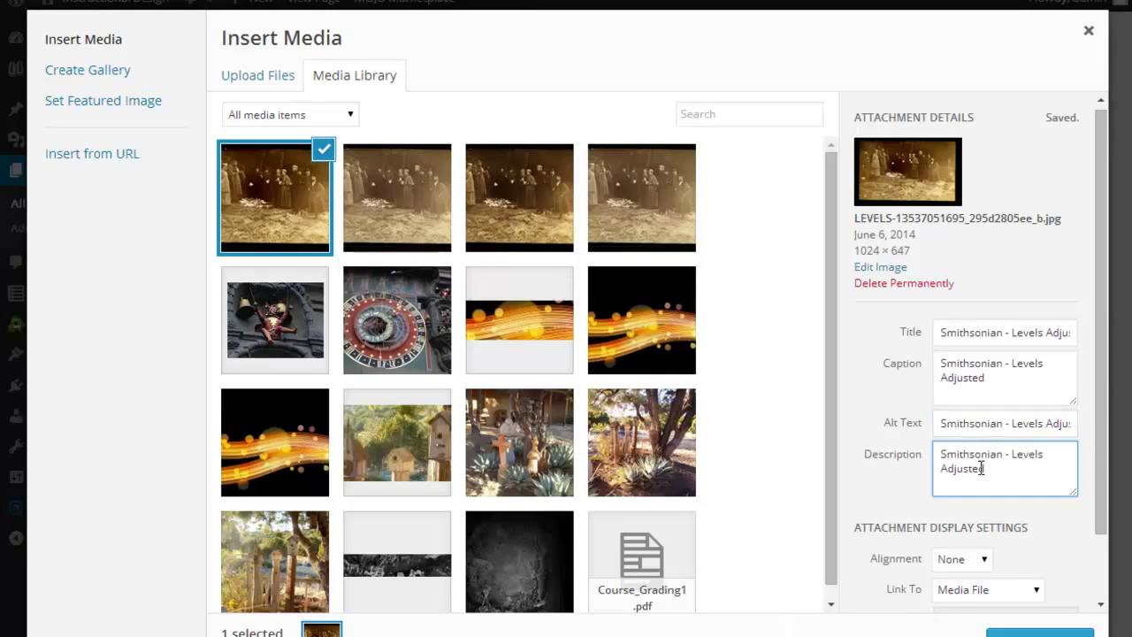
# Insert the adjusted photo into the page at Medium – 300 × 189 size
pyautogui.moveTo(1105, 406); pyautogui.dragTo(1102, 555)
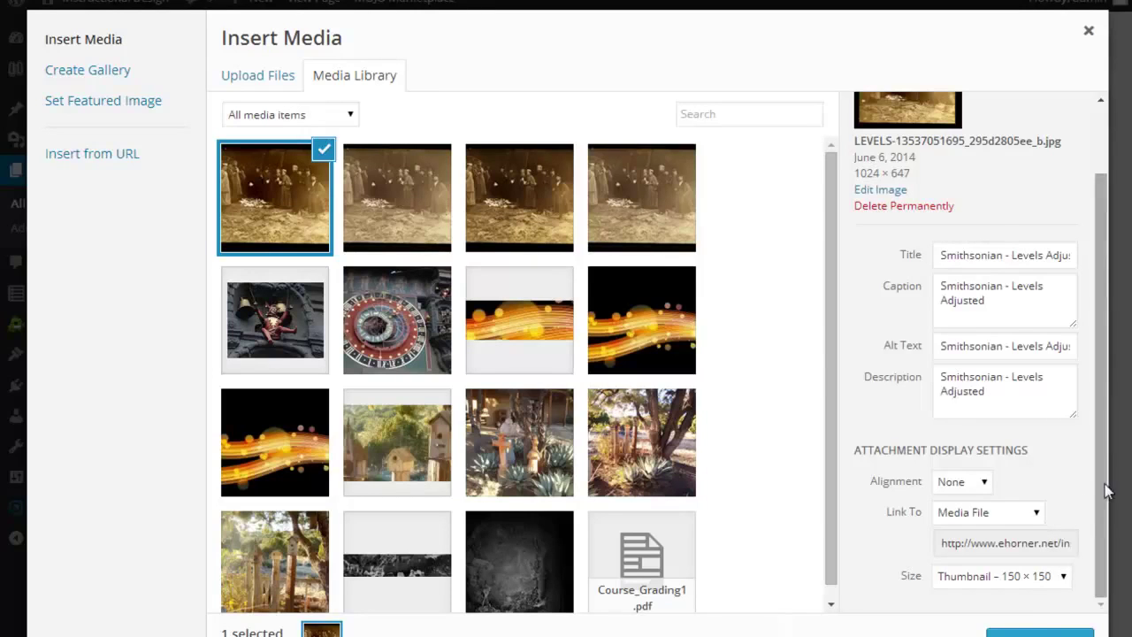
pyautogui.click(1024, 577)
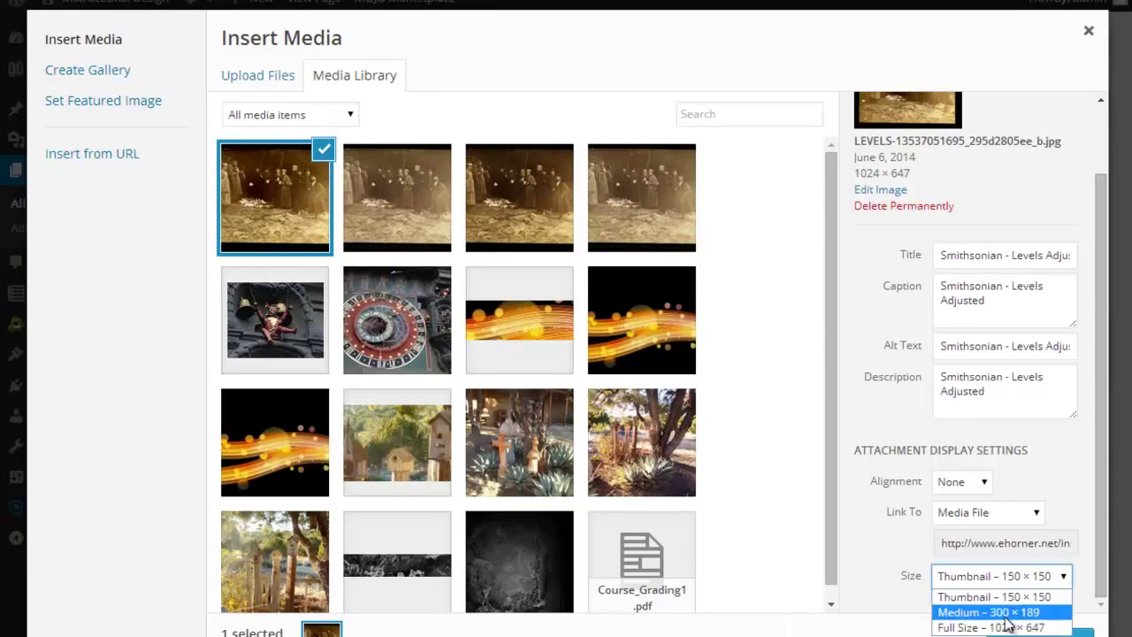
pyautogui.click(1006, 612)
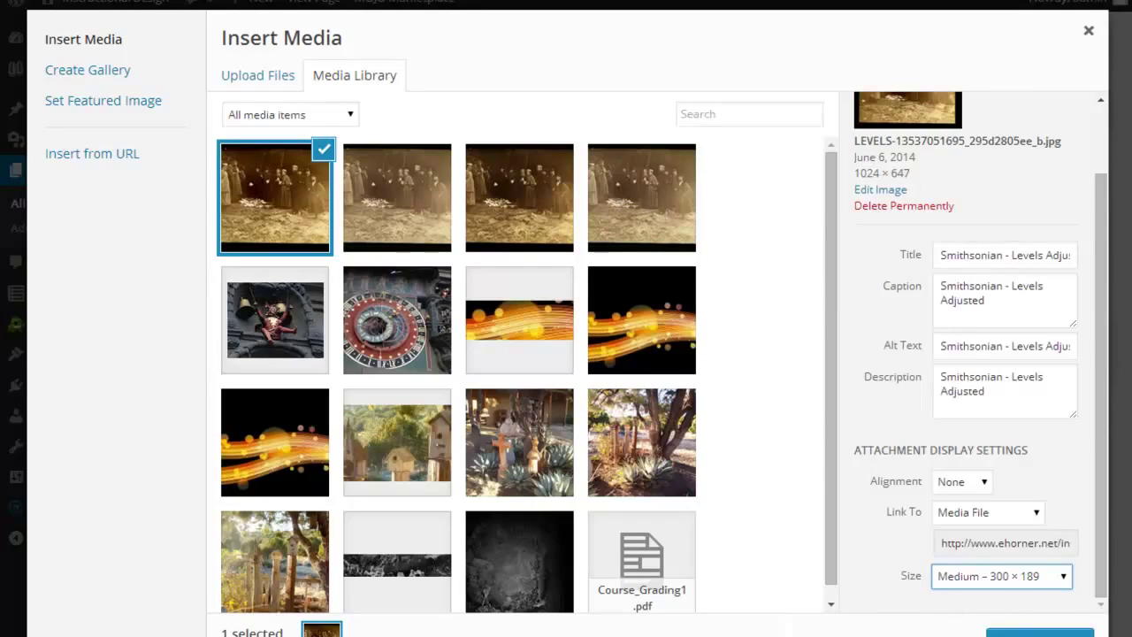
pyautogui.click(1039, 632)
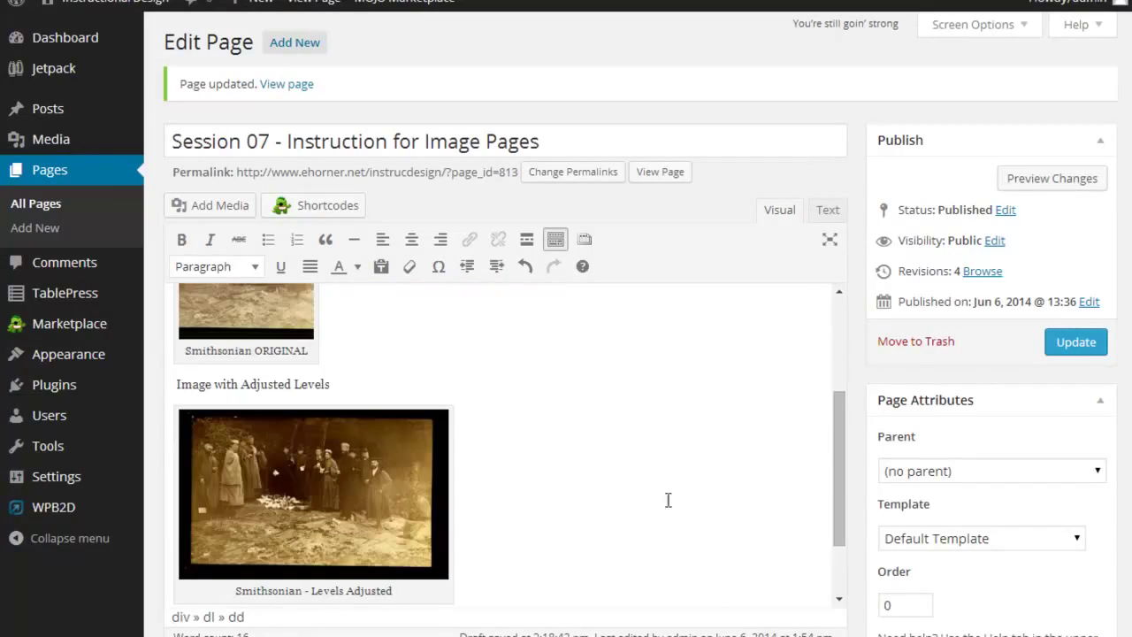
# Update the WordPress page so the captioned original and adjusted-levels photos go live
pyautogui.click(1068, 344)
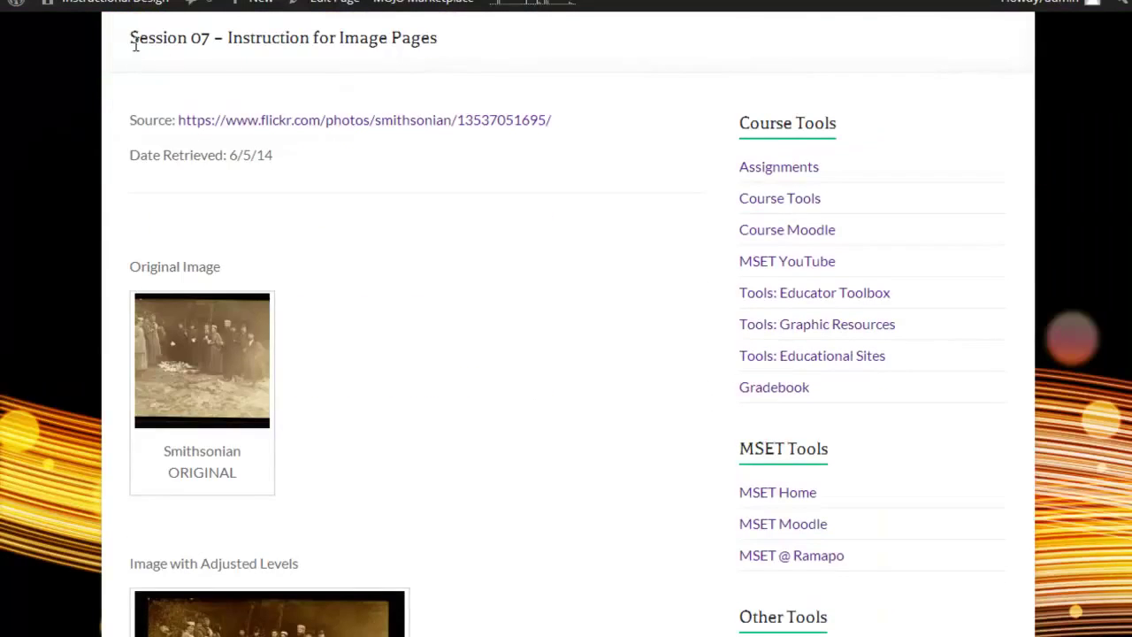
pyautogui.moveTo(131, 37); pyautogui.dragTo(205, 35)
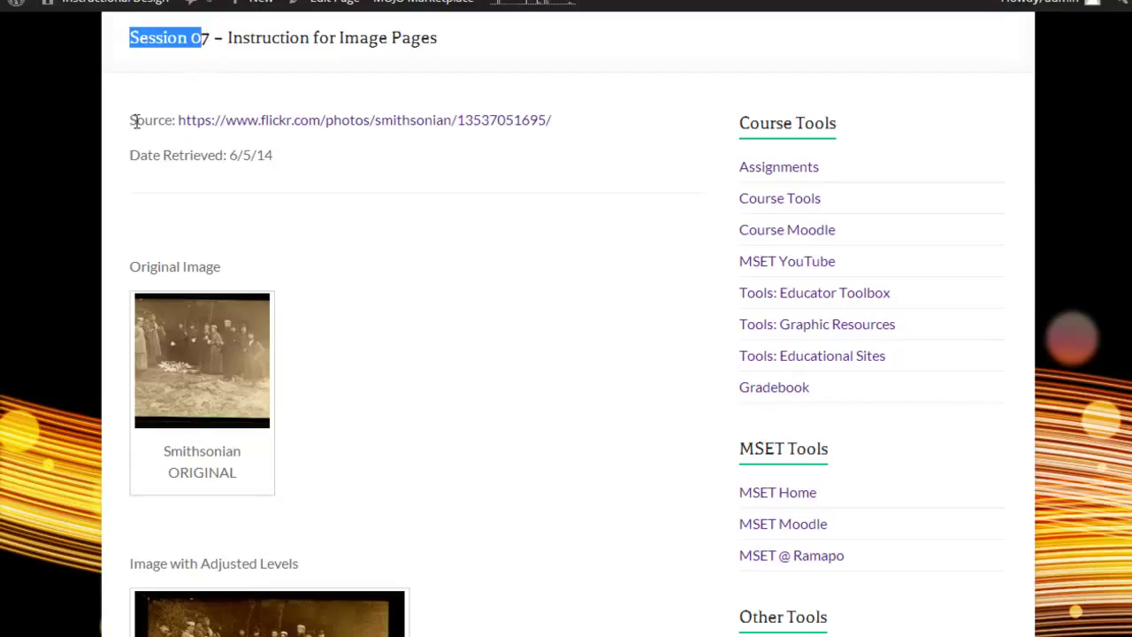
pyautogui.click(288, 162)
pyautogui.scroll(-2, 289, 161)
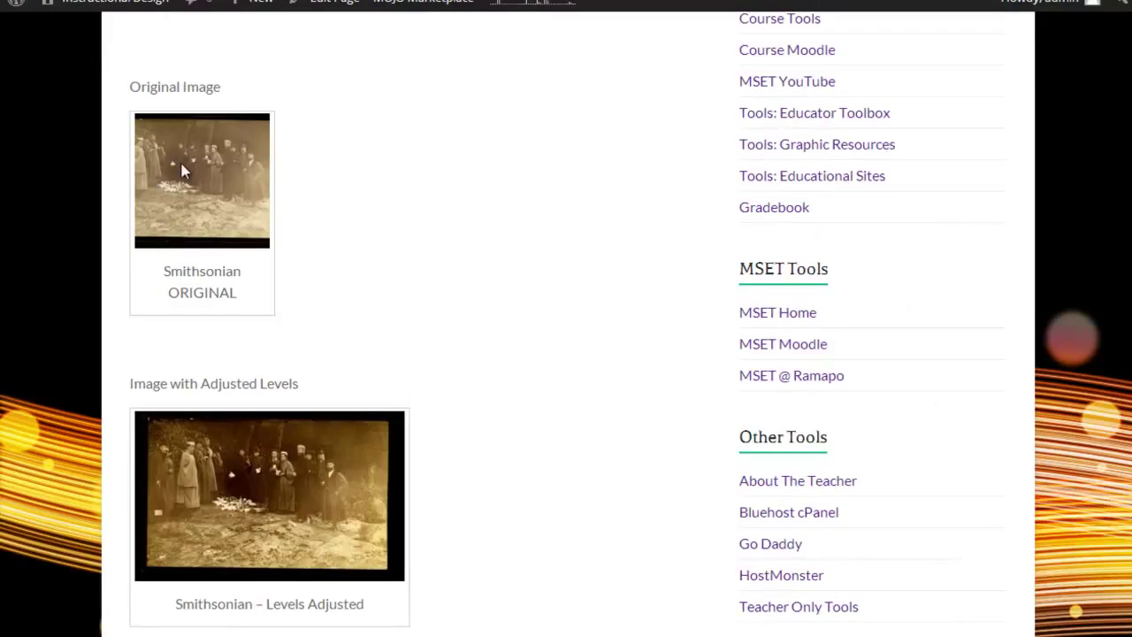
pyautogui.scroll(-1, 606, 293)
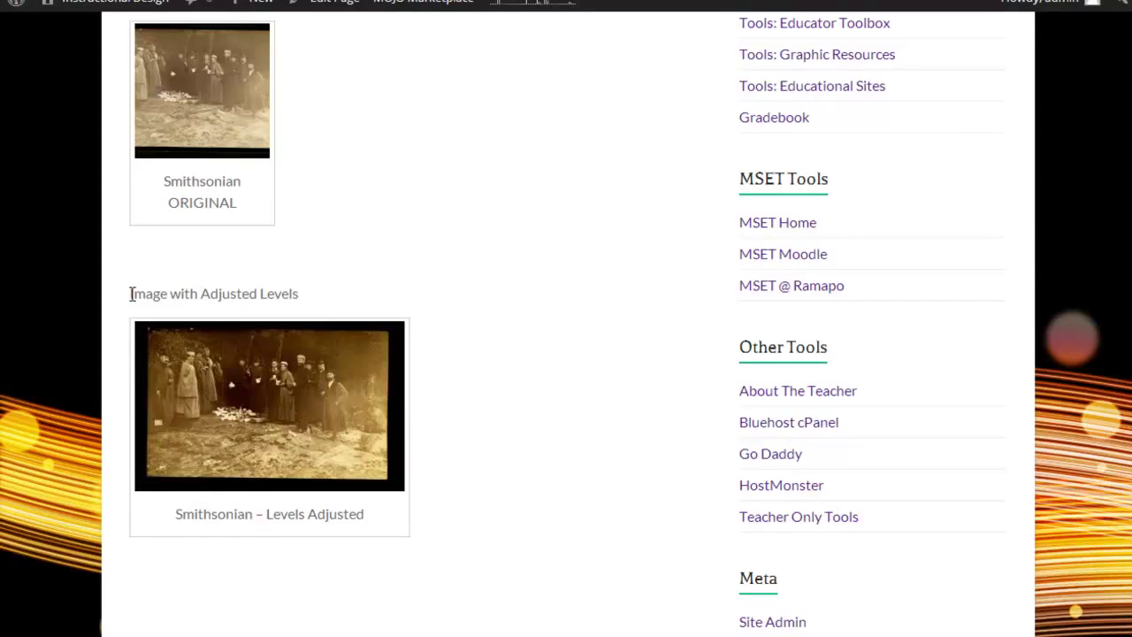
pyautogui.scroll(1, 132, 295)
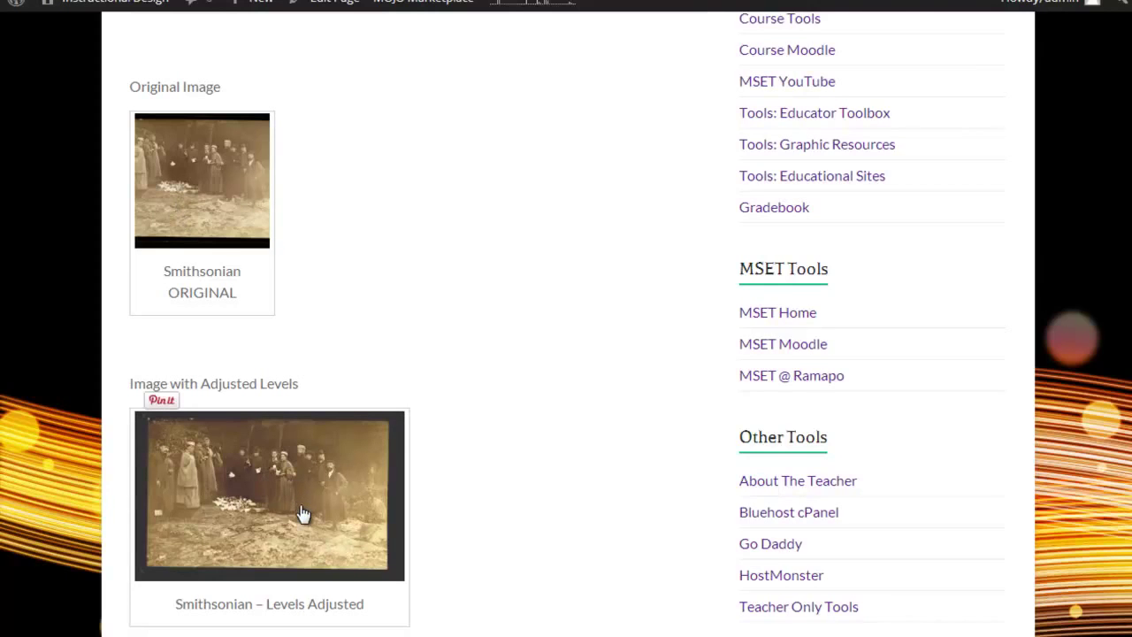
pyautogui.scroll(5, 301, 513)
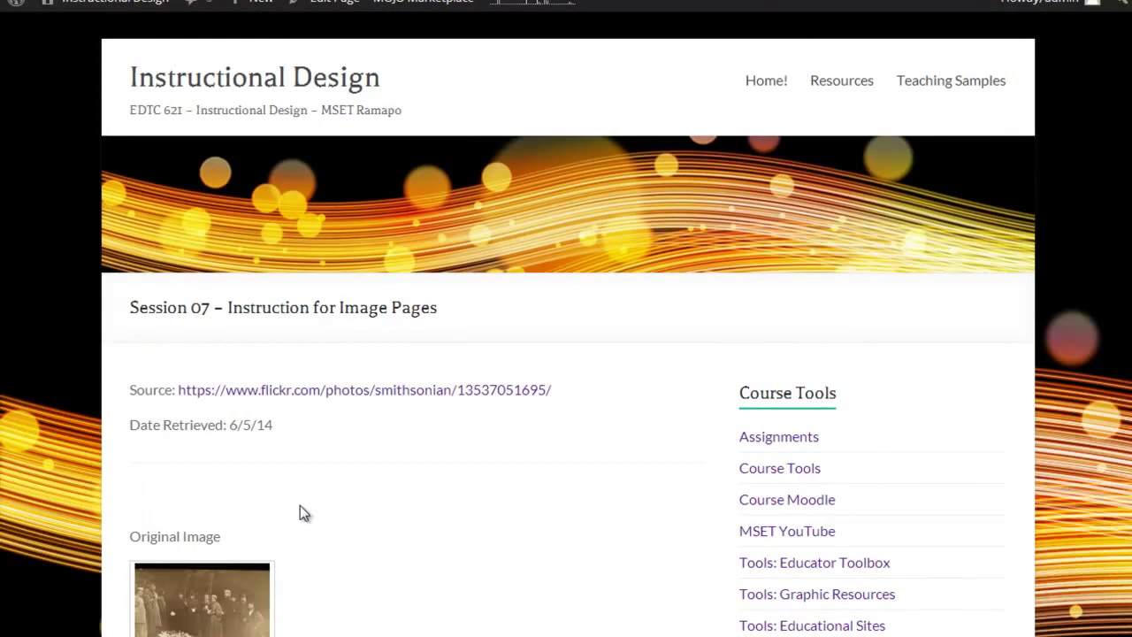